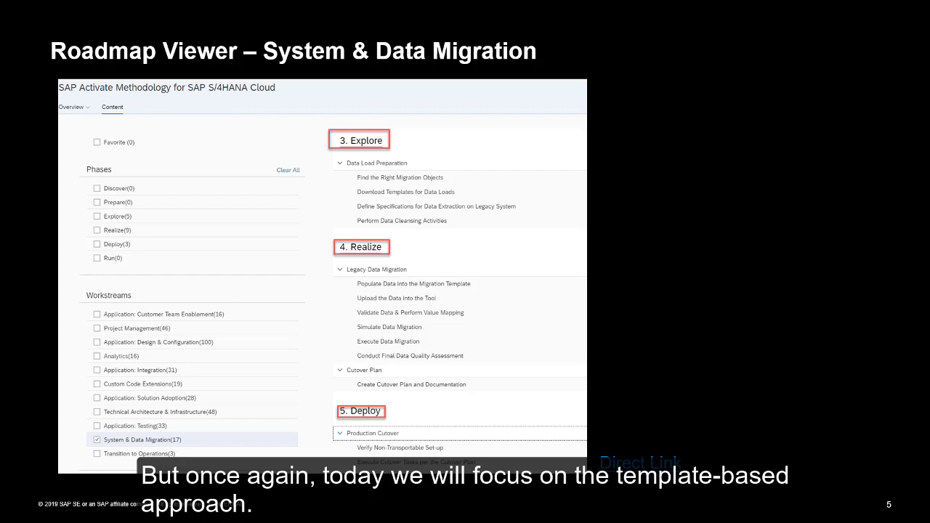
key(Right)
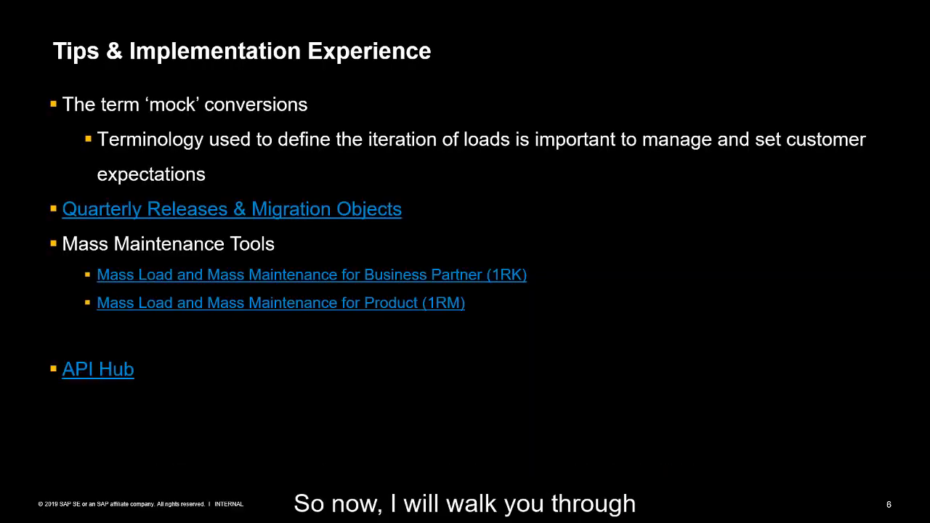
key(Escape)
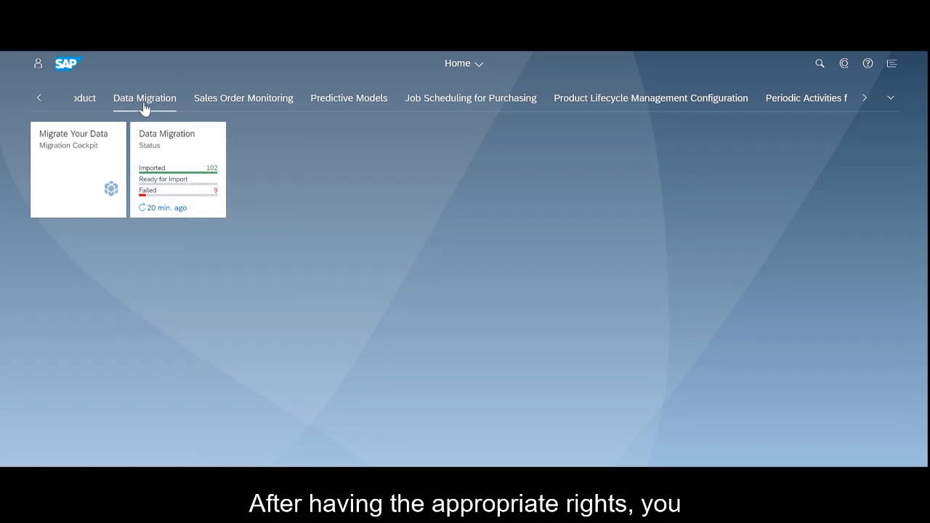
Create a migration project named MigrationSO_Demo in the Migrate Your Data cockpit
click(121, 142)
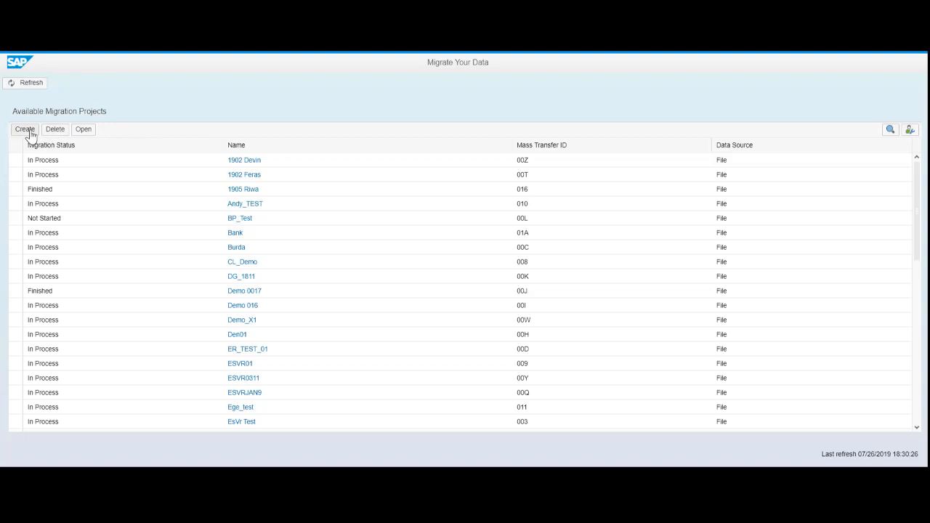
click(27, 130)
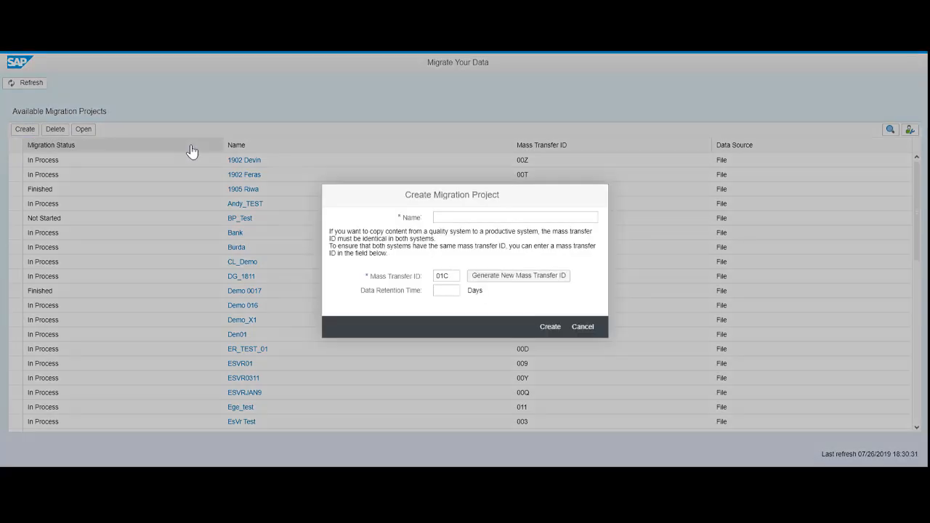
click(445, 216)
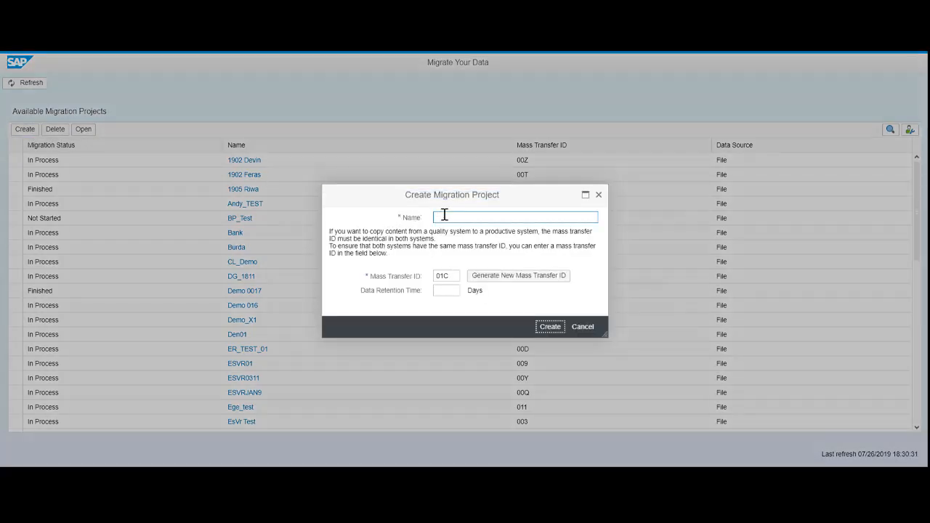
text(MigrationSC)
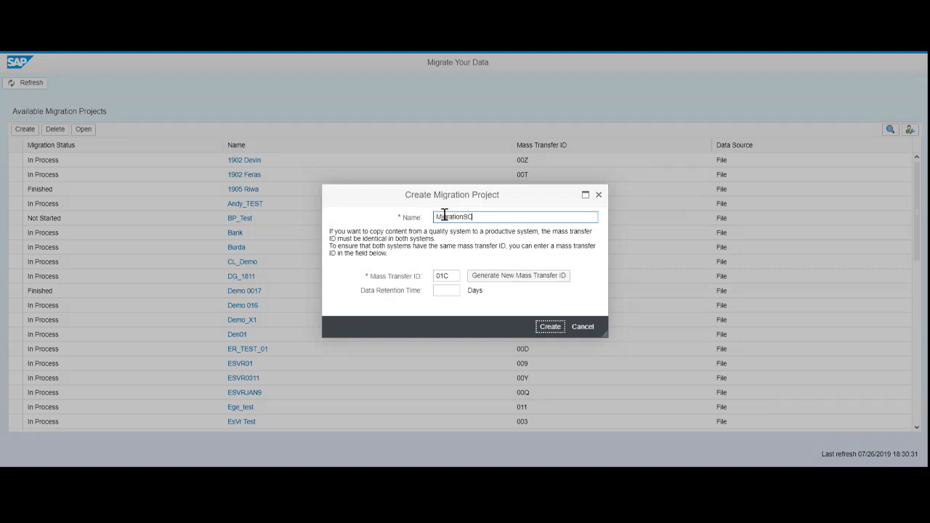
text(_Demo)
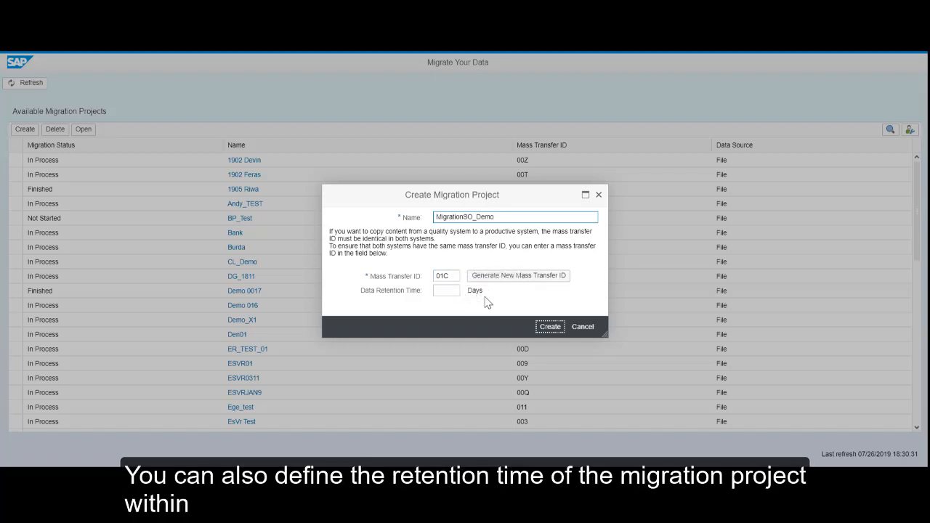
click(544, 330)
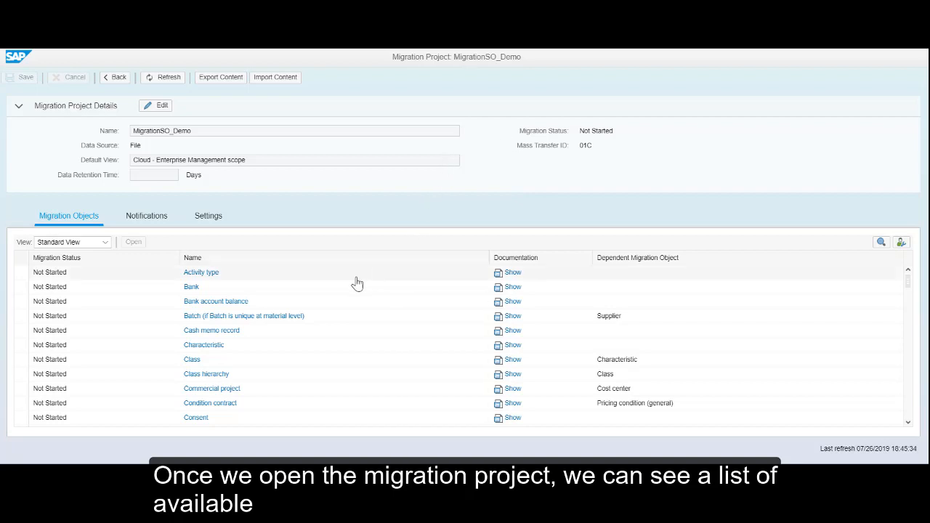
Browse the project's list of available migration objects
scroll(352, 285, down, 6)
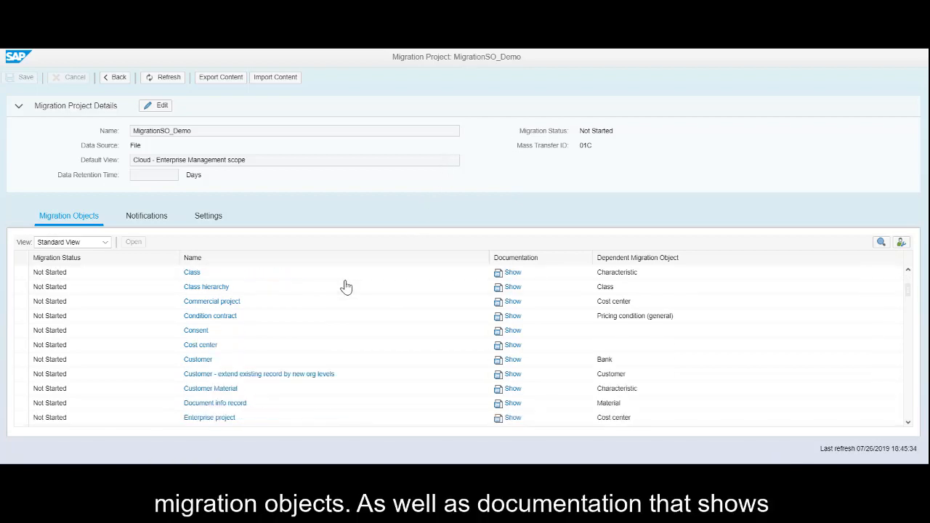
scroll(345, 287, down, 5)
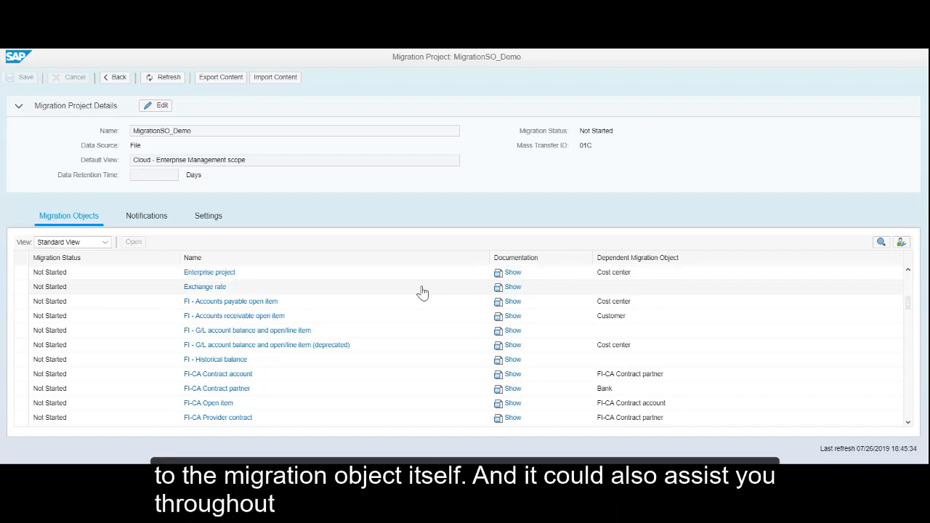
scroll(405, 294, down, 1)
scroll(405, 294, down, 5)
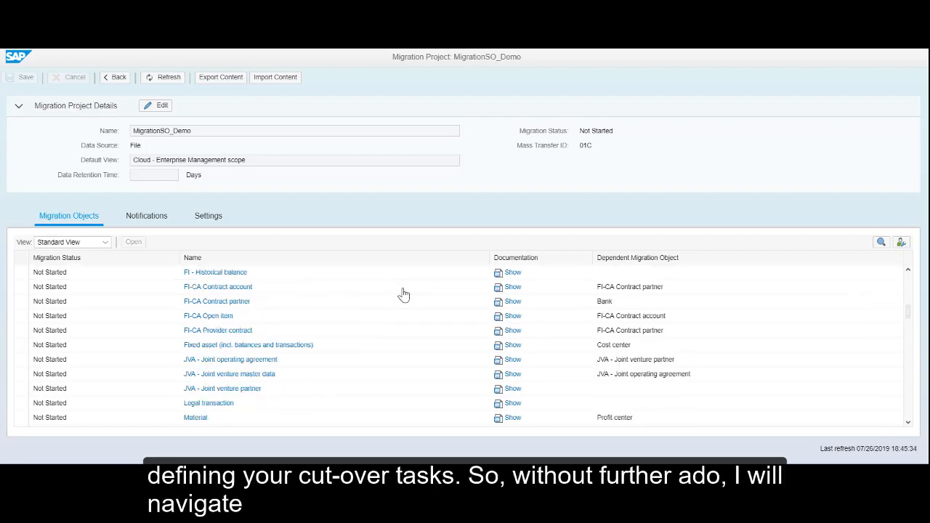
scroll(343, 287, down, 3)
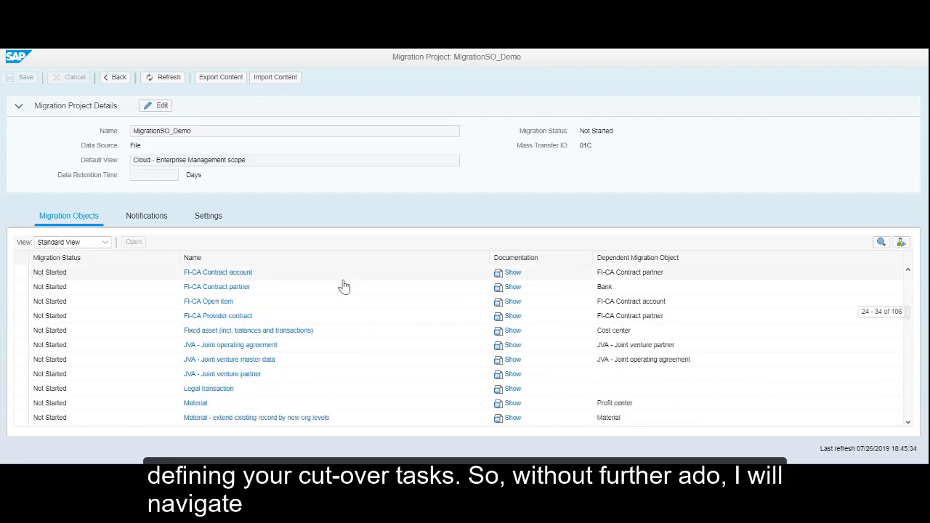
scroll(344, 286, down, 5)
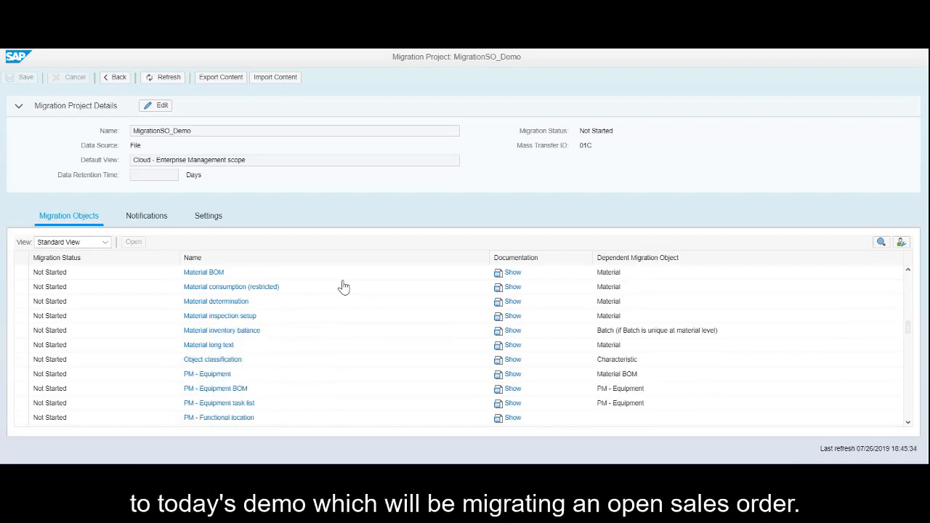
scroll(343, 287, down, 5)
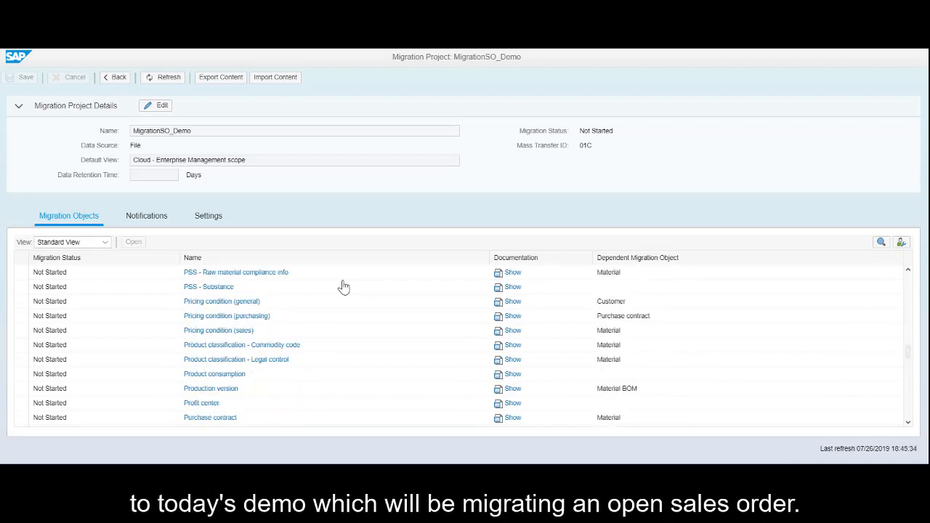
scroll(346, 295, down, 3)
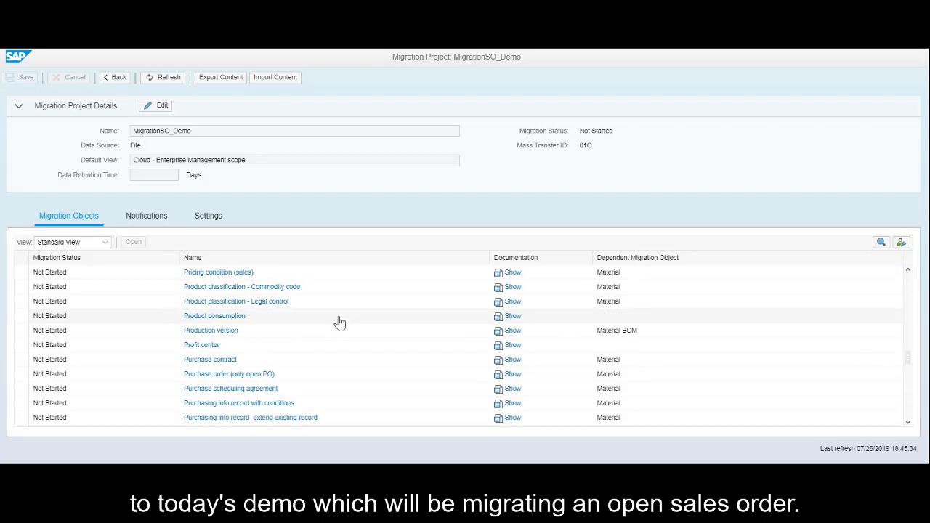
scroll(340, 326, up, 6)
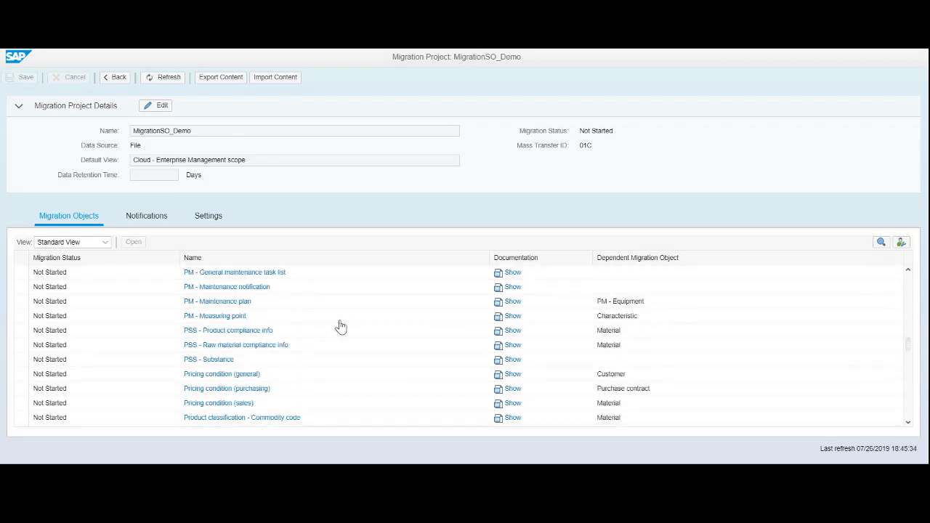
scroll(341, 326, up, 6)
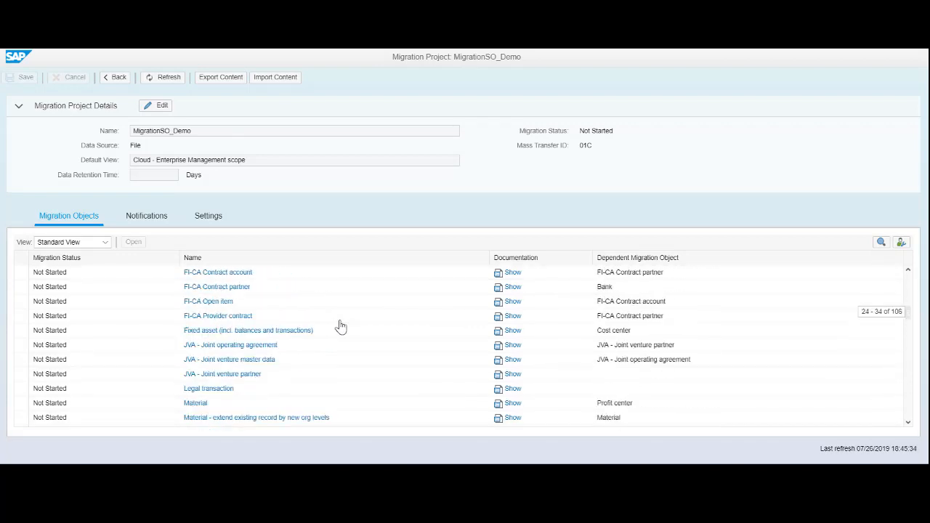
scroll(340, 326, down, 4)
scroll(341, 327, down, 15)
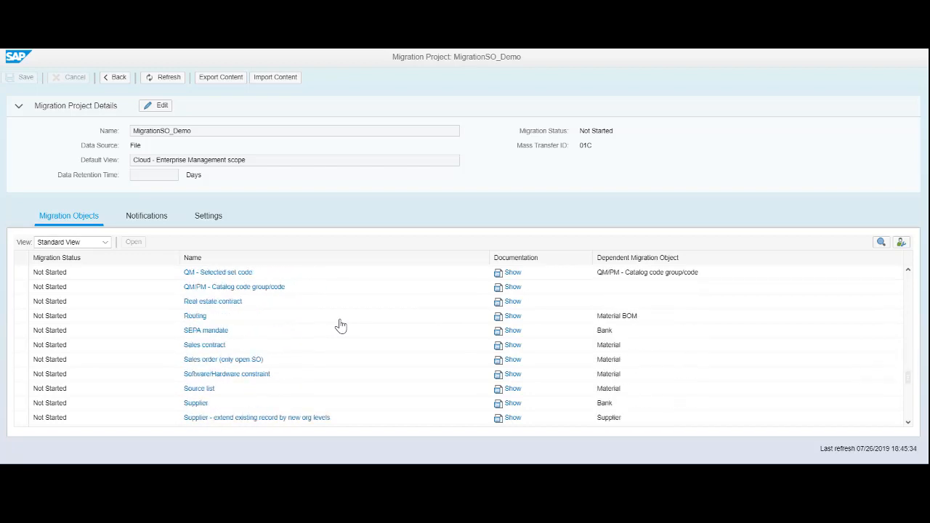
scroll(341, 326, down, 5)
scroll(341, 327, up, 8)
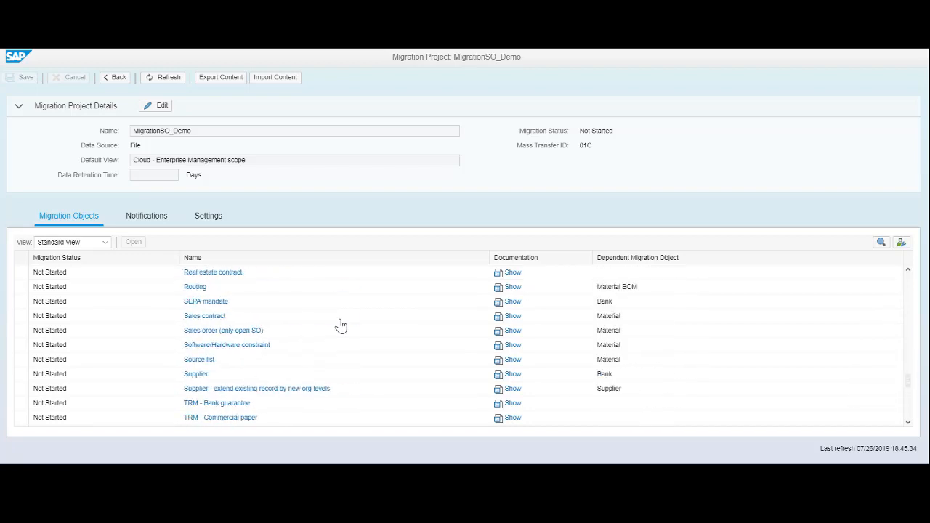
scroll(341, 326, down, 1)
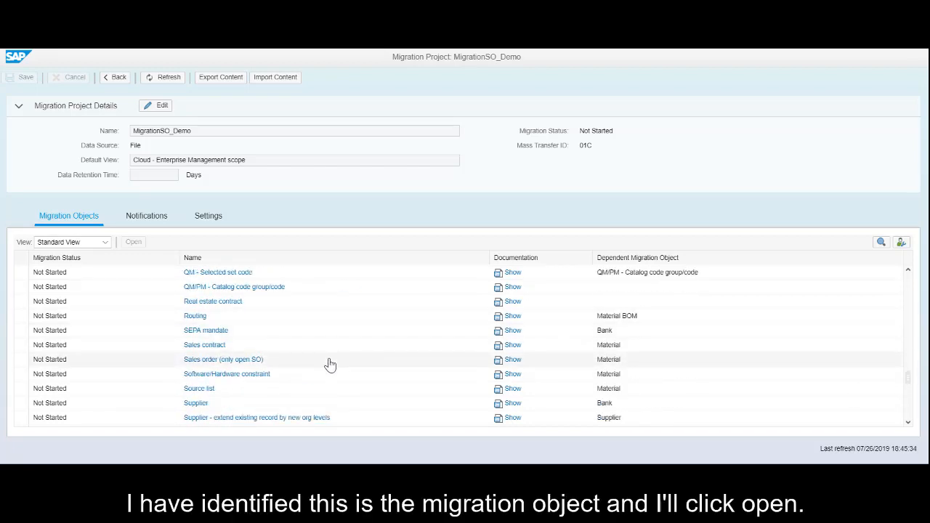
Open the Sales order (only open SO) migration object
click(332, 362)
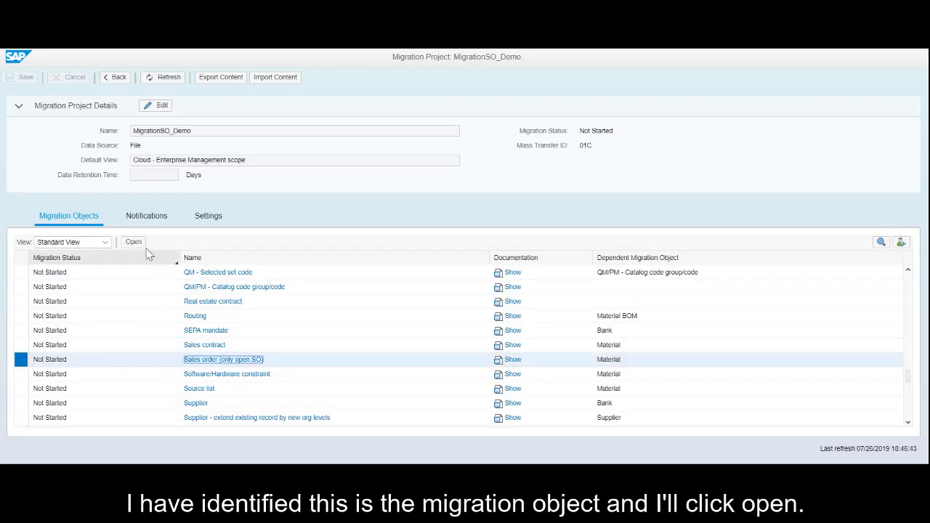
click(135, 244)
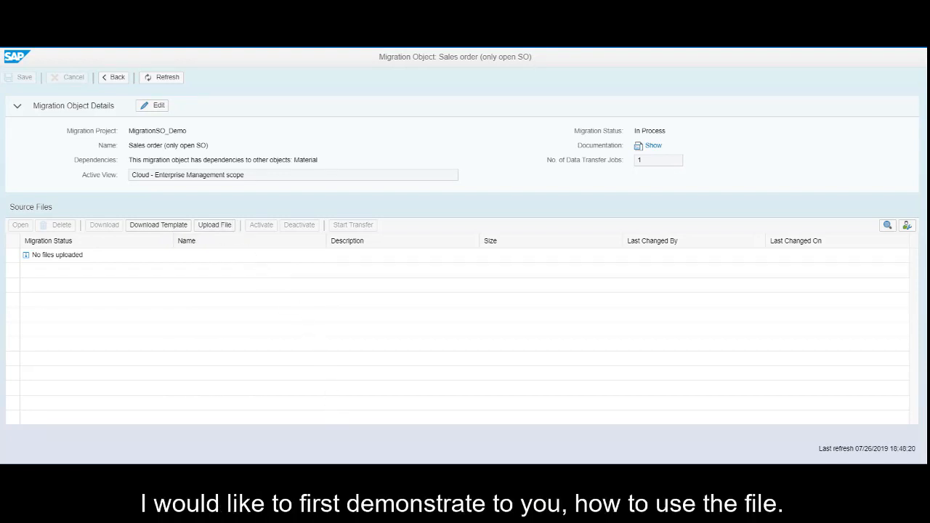
Switch to the sales order source template in Excel, maximize it and open its Field List sheet
key(alt+Tab)
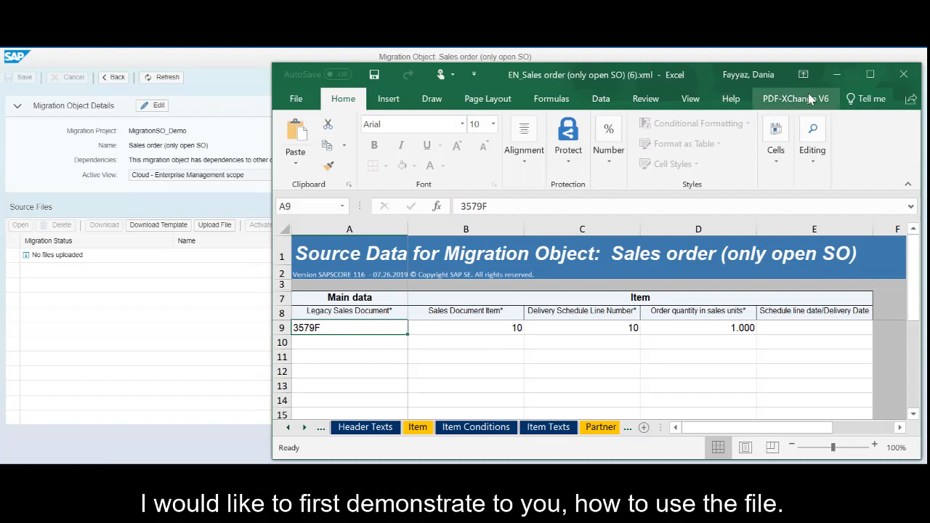
click(870, 73)
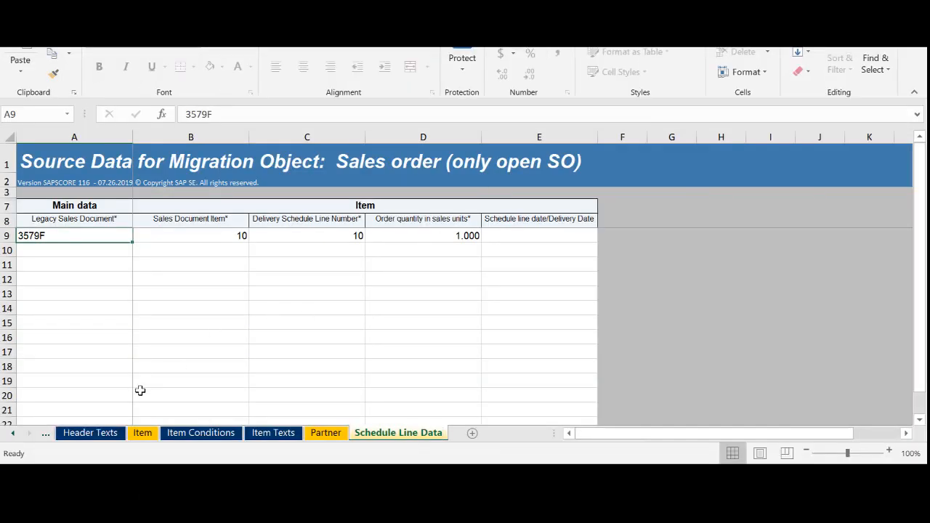
click(15, 434)
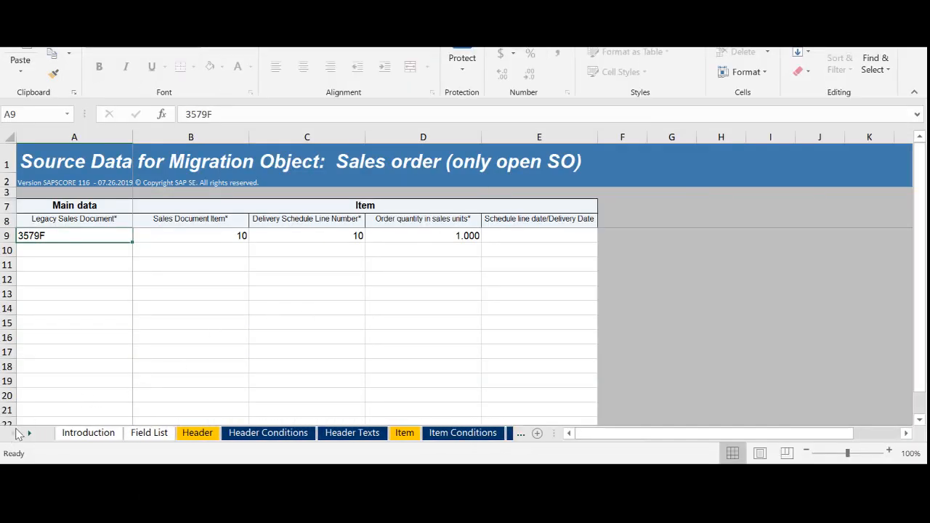
click(117, 439)
click(138, 437)
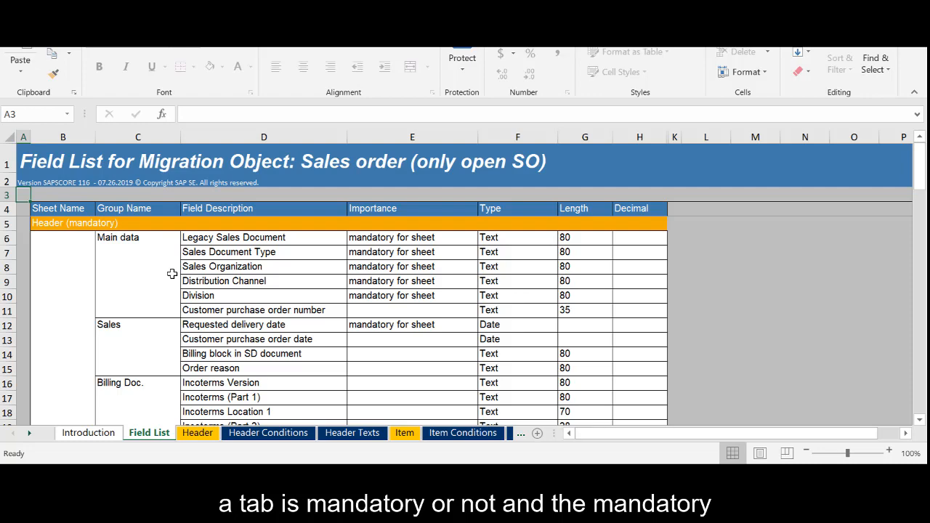
Scroll through the Field List sheet to review which fields are mandatory for each sheet
scroll(172, 273, down, 2)
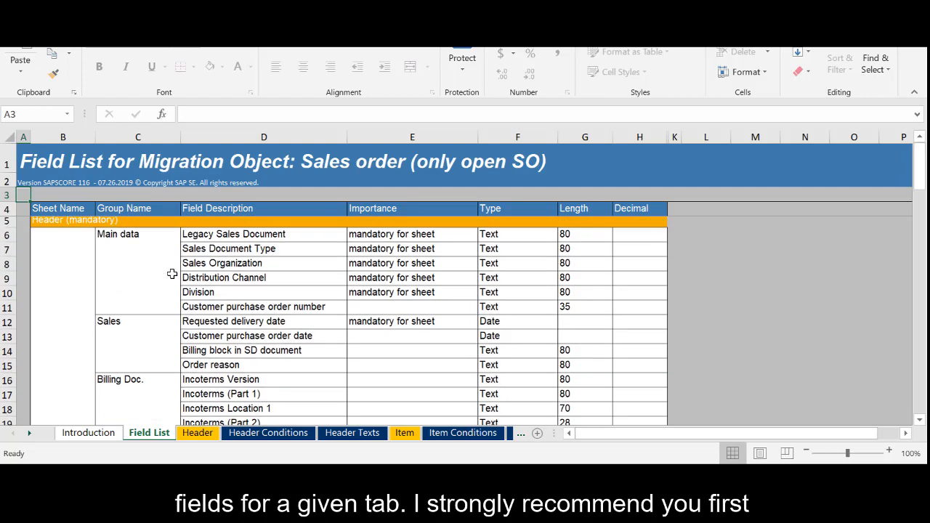
scroll(172, 273, down, 7)
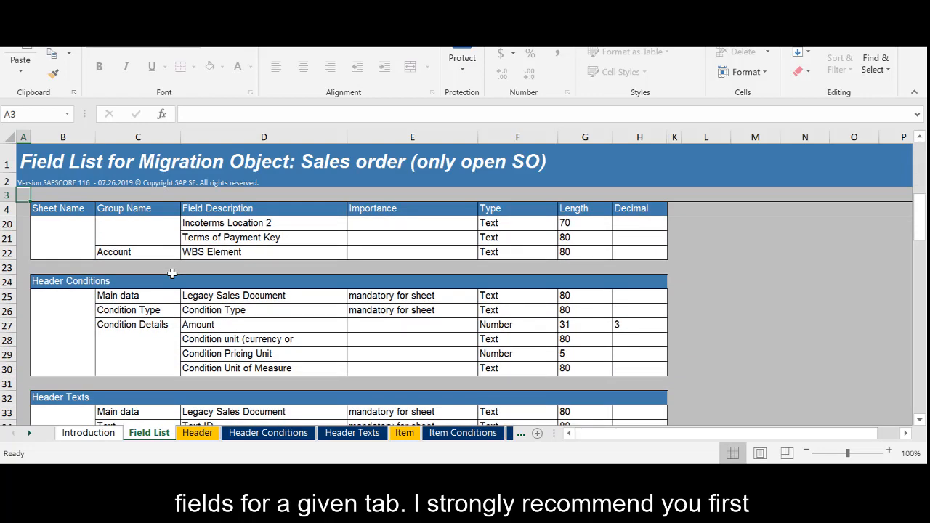
scroll(171, 273, down, 2)
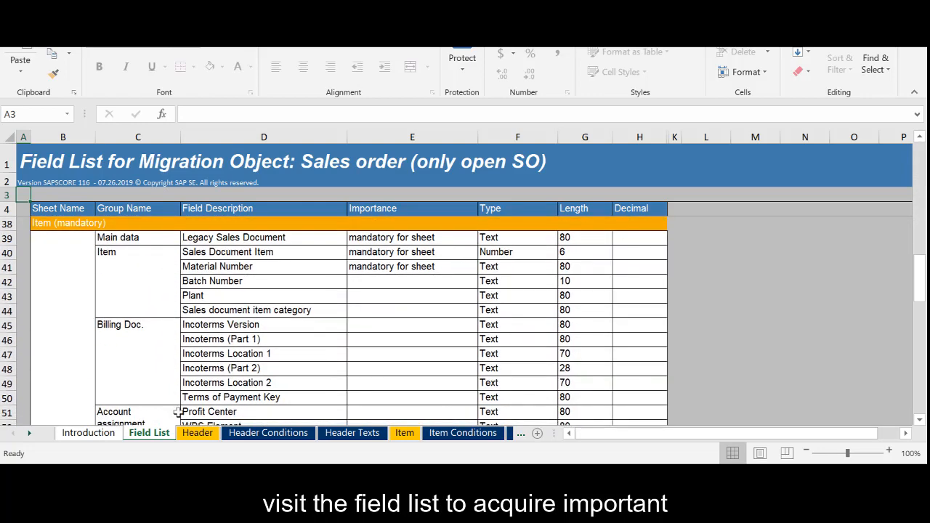
scroll(198, 332, down, 1)
scroll(198, 332, down, 7)
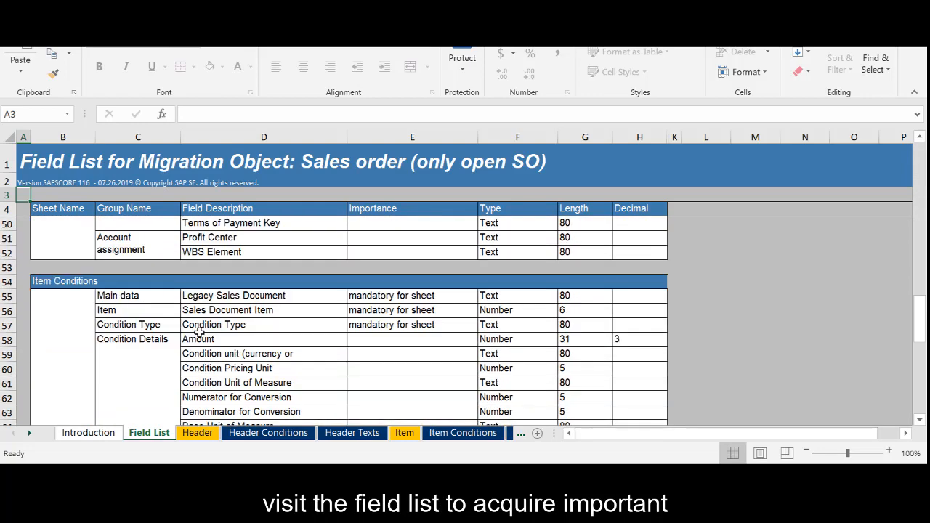
scroll(197, 332, down, 3)
scroll(198, 333, up, 9)
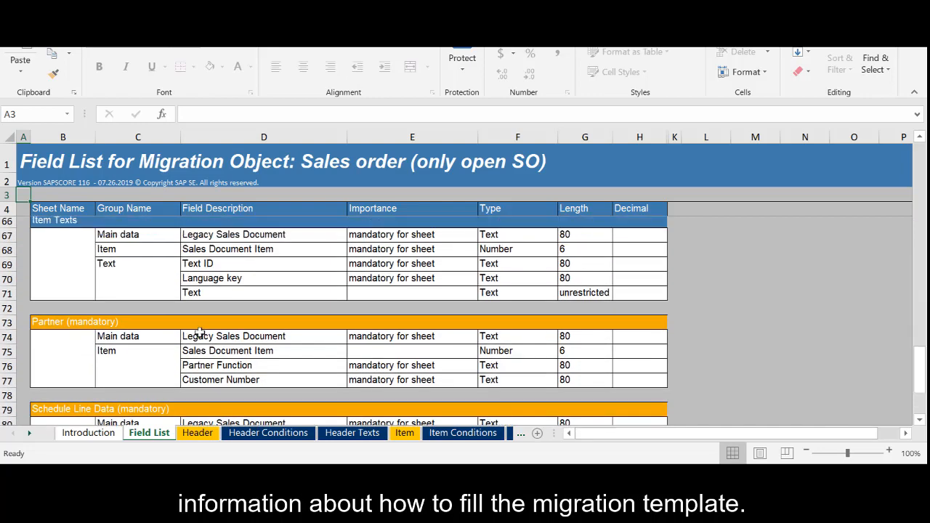
scroll(197, 332, up, 9)
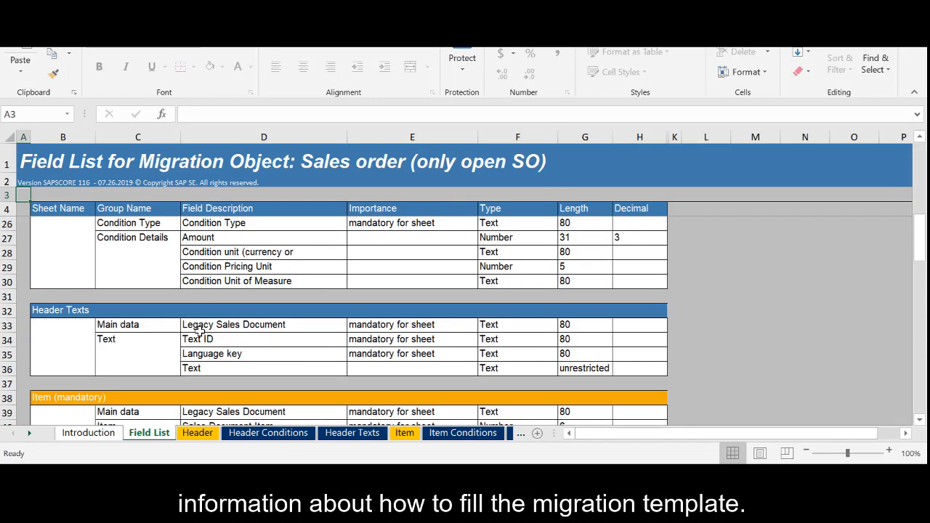
Open the Header sheet and enlarge row 8 to reveal the field descriptions
click(206, 433)
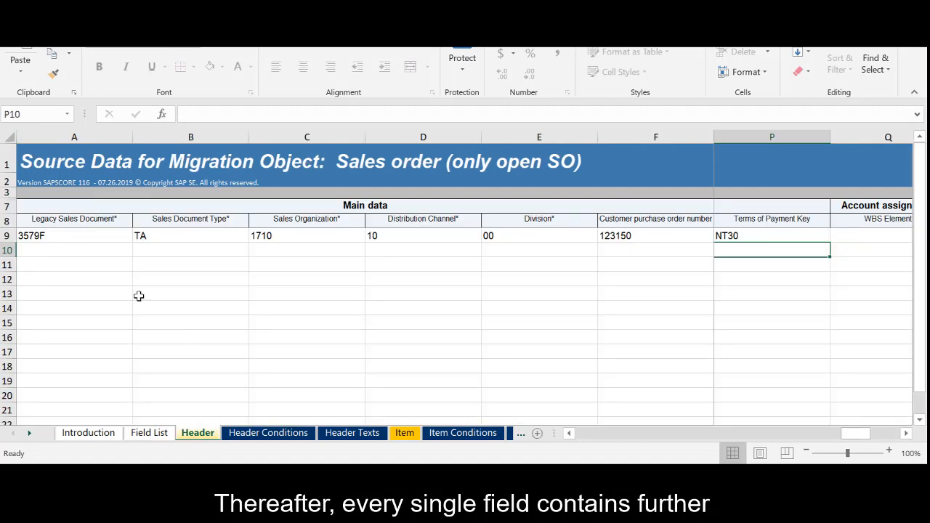
click(44, 221)
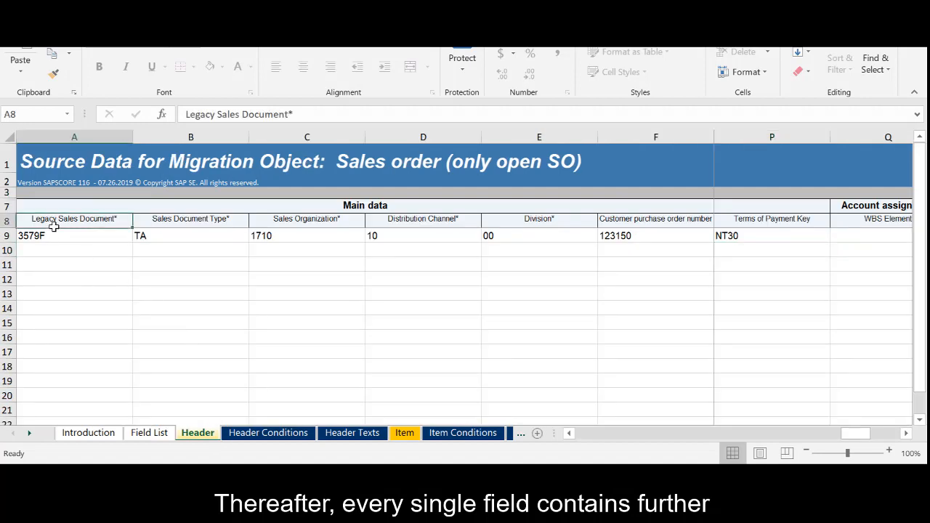
drag(7, 228, 4, 316)
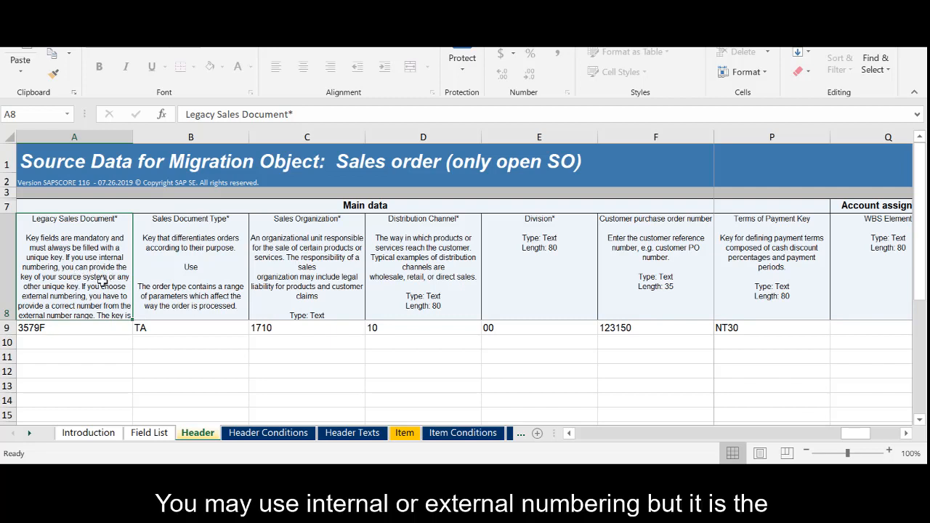
Temporarily unhide the rows with technical field names on the Header sheet, then hide them again
click(84, 328)
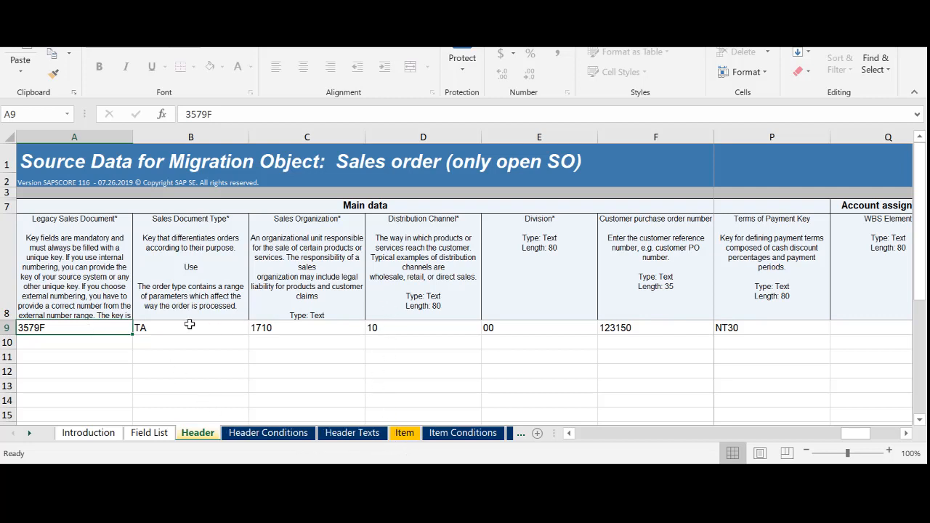
click(5, 193)
drag(5, 192, 5, 204)
right_click(5, 200)
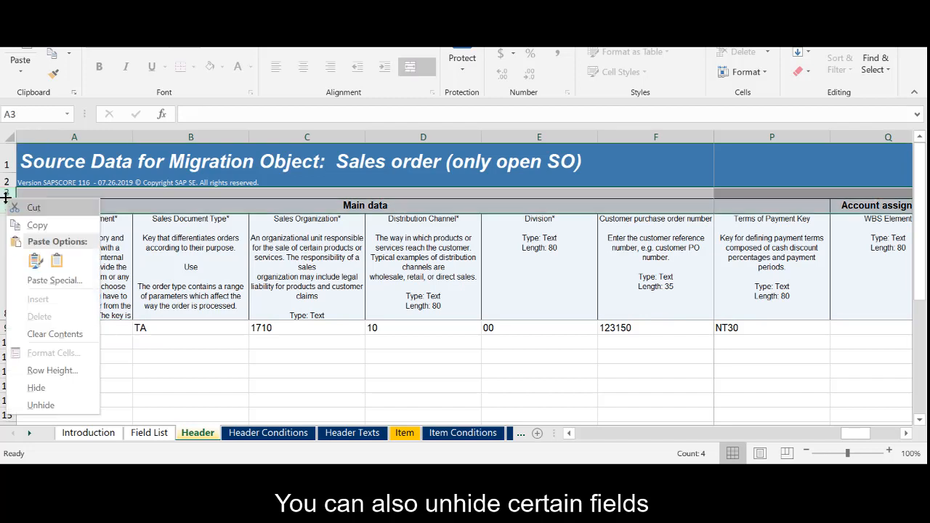
click(64, 404)
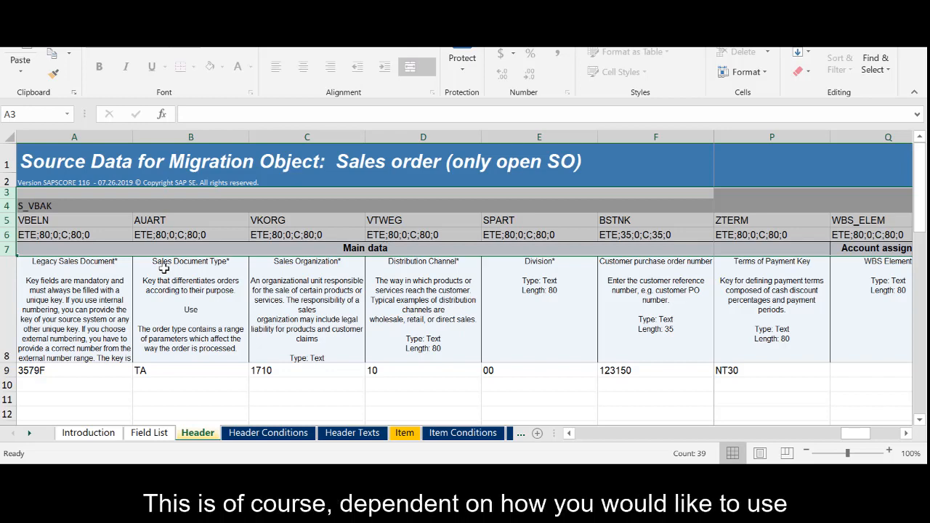
key(ctrl+9)
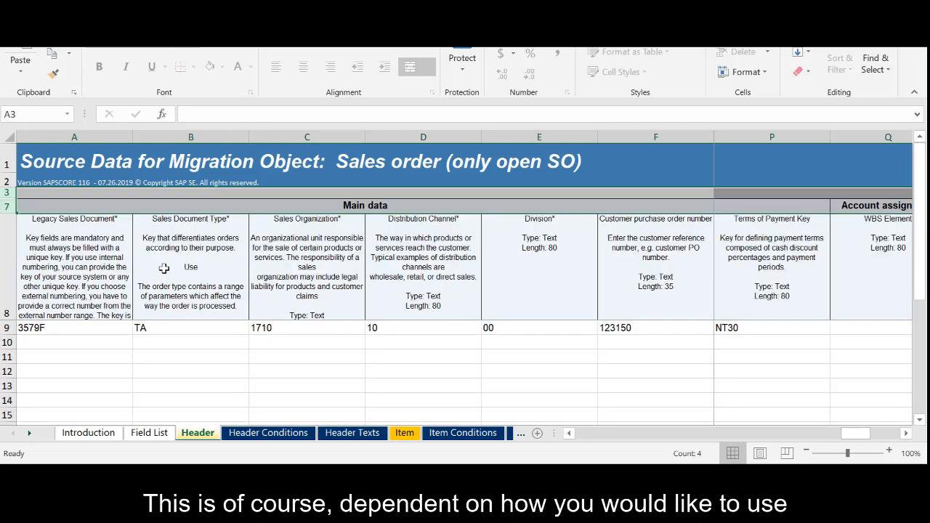
Review the filled sample values on the Header, Header Texts, Item and Item Conditions sheets
click(193, 329)
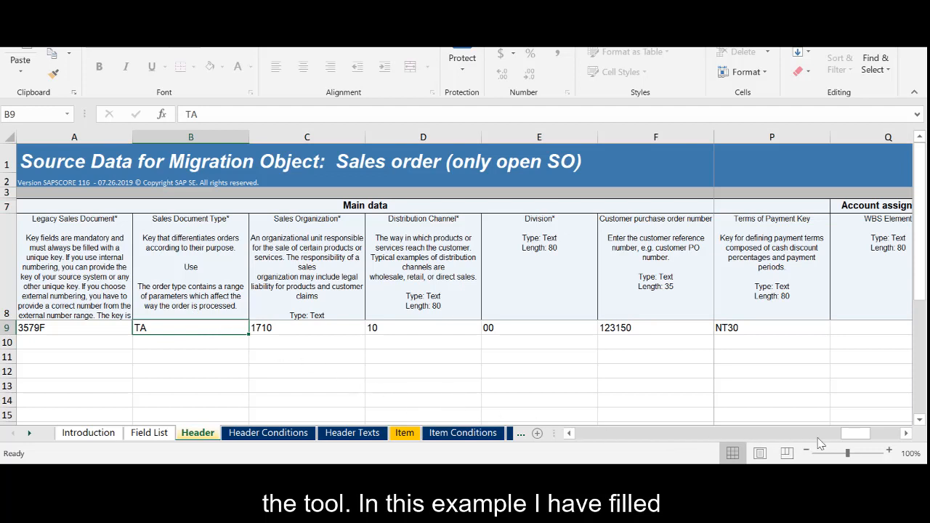
drag(856, 436, 579, 434)
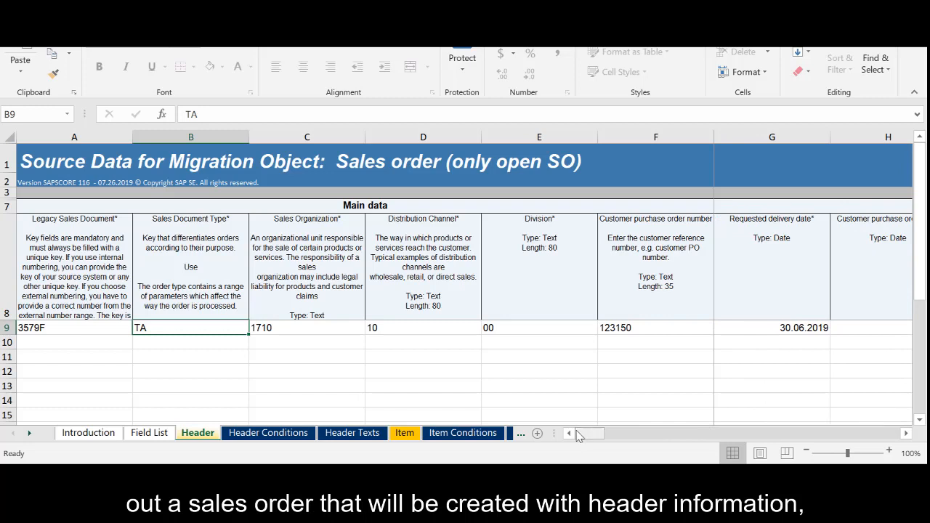
click(338, 434)
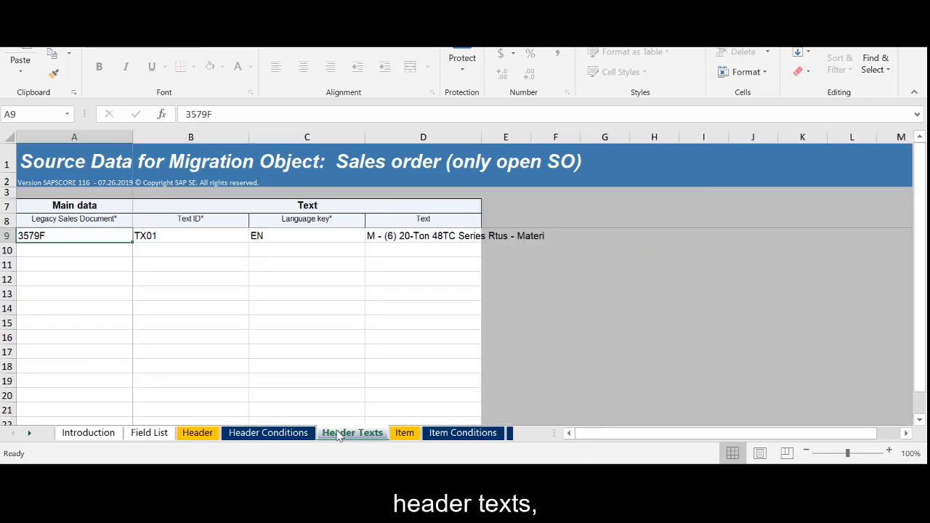
click(405, 433)
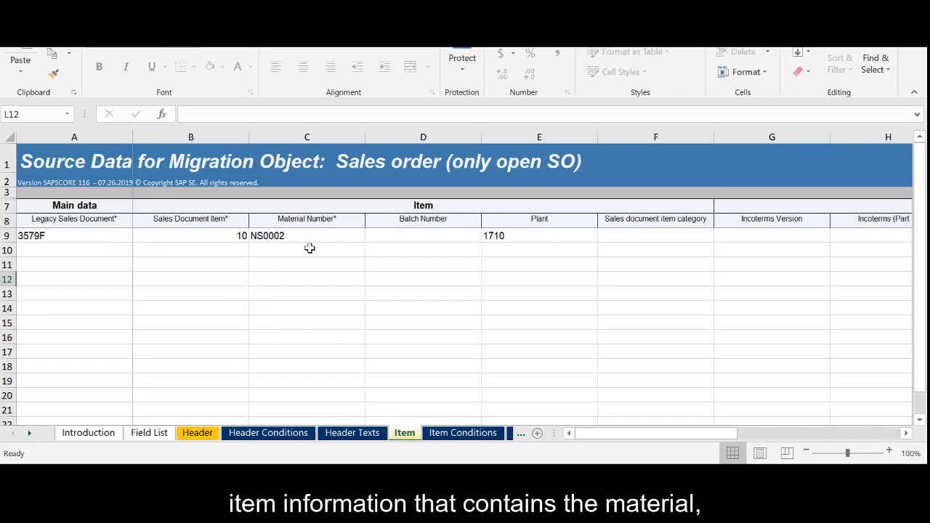
click(463, 433)
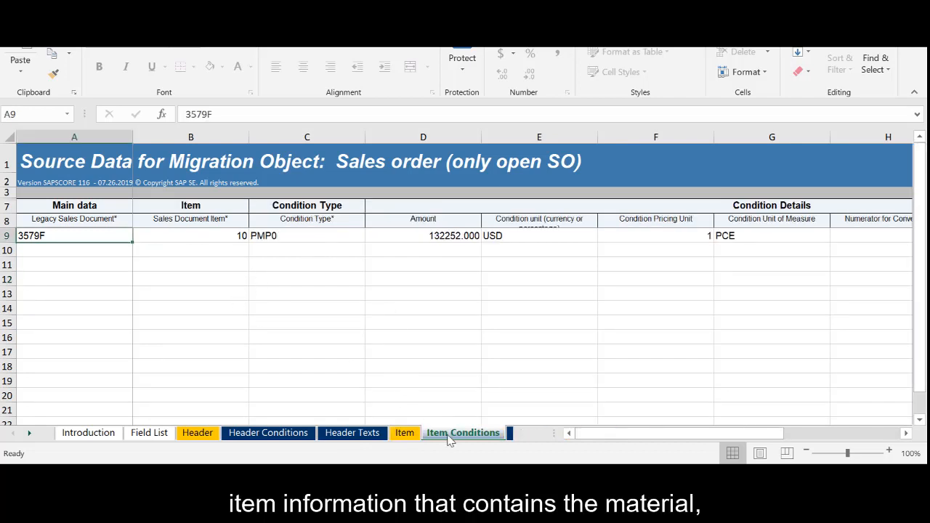
drag(591, 440, 639, 436)
Scroll through the sheet tabs to review the Partner sheet, then return to the Field List sheet
click(31, 434)
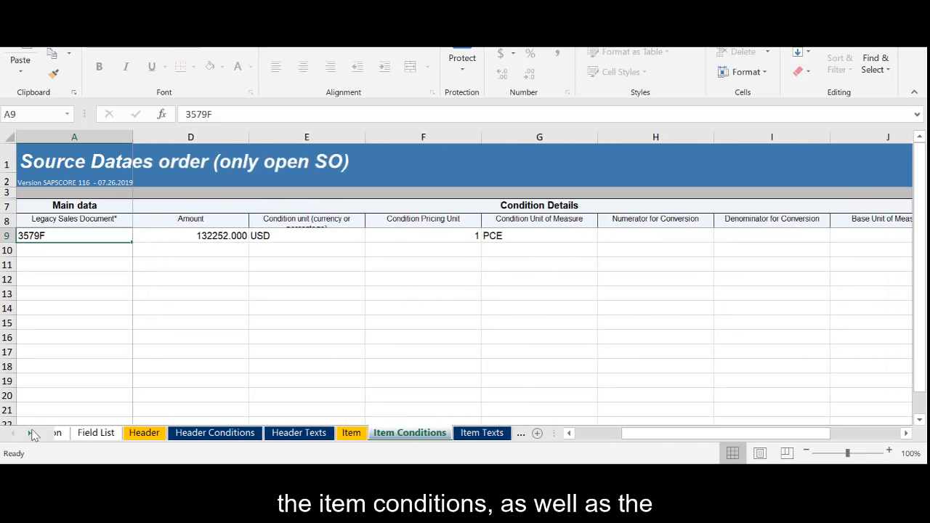
click(31, 434)
click(32, 434)
click(469, 433)
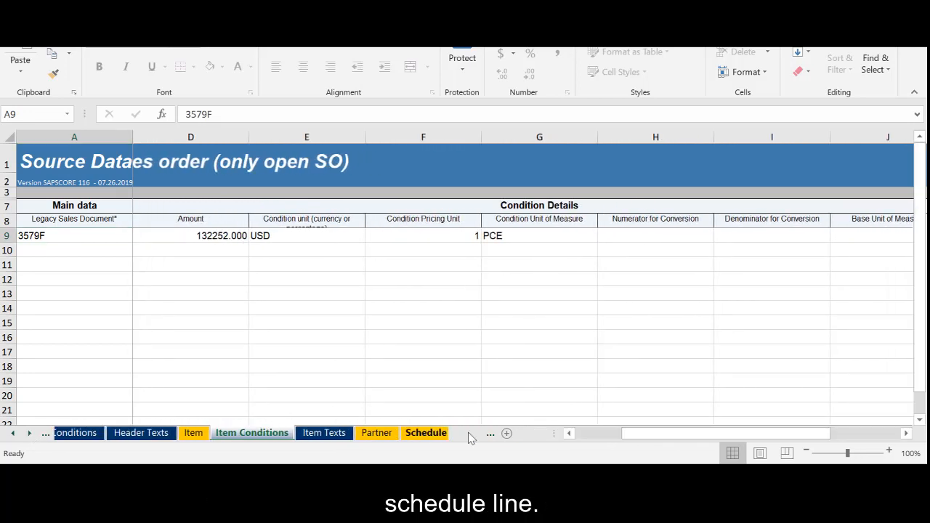
click(326, 433)
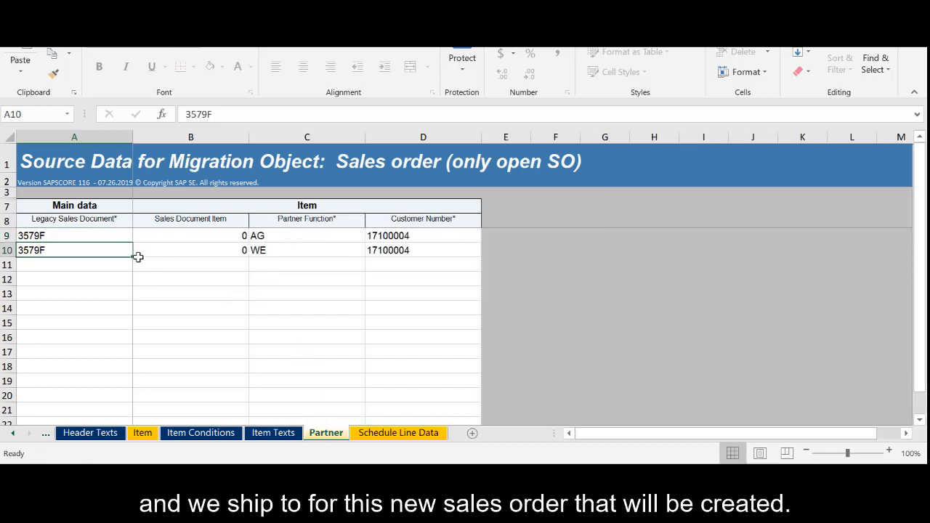
click(12, 433)
click(13, 433)
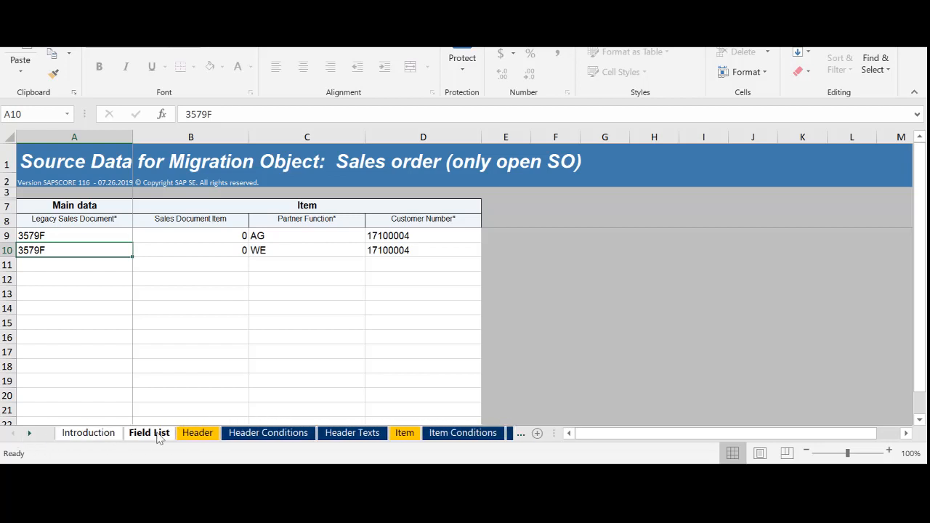
click(195, 435)
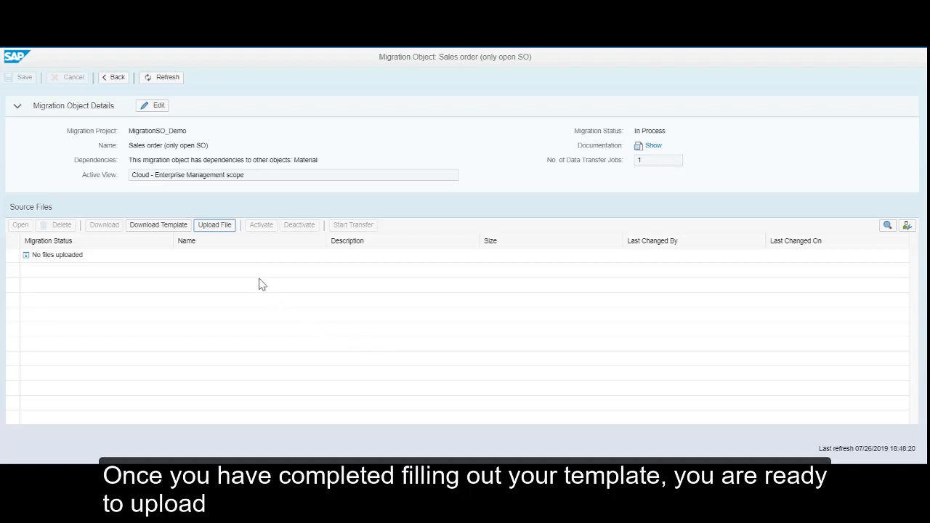
Upload EN_Sales order (only open SO) (6).xml from the Desktop with the description sales order migration
click(225, 230)
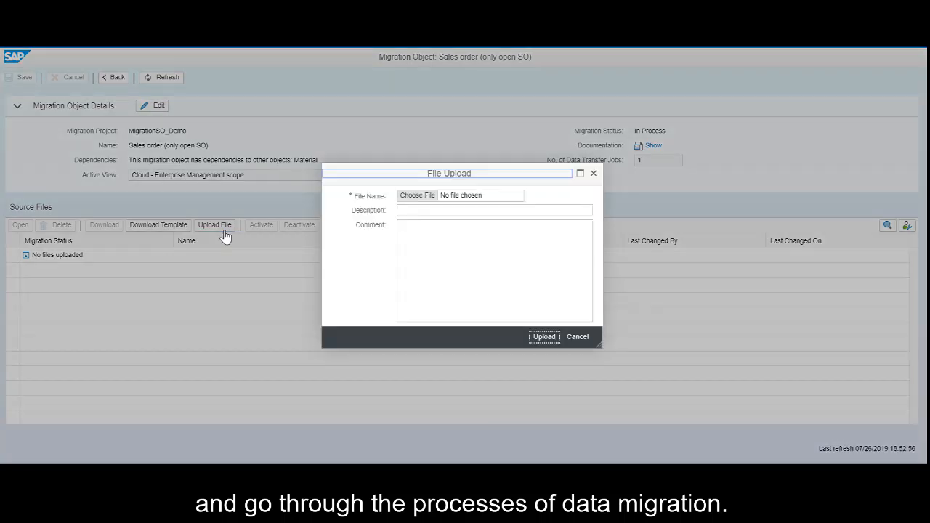
click(413, 202)
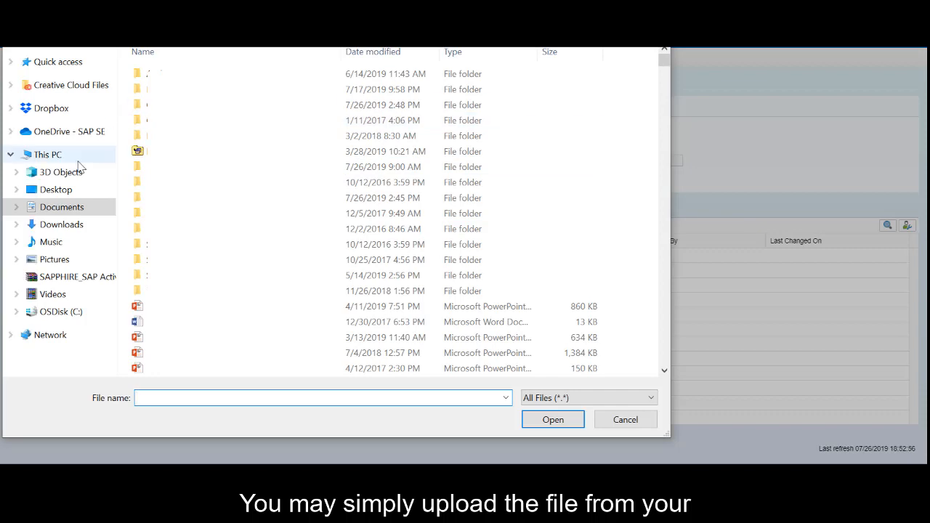
click(69, 189)
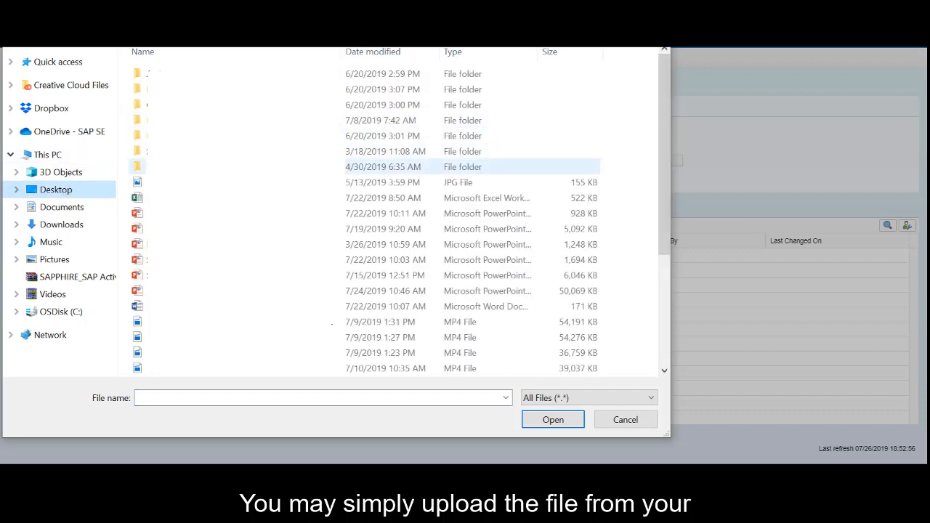
scroll(392, 218, down, 4)
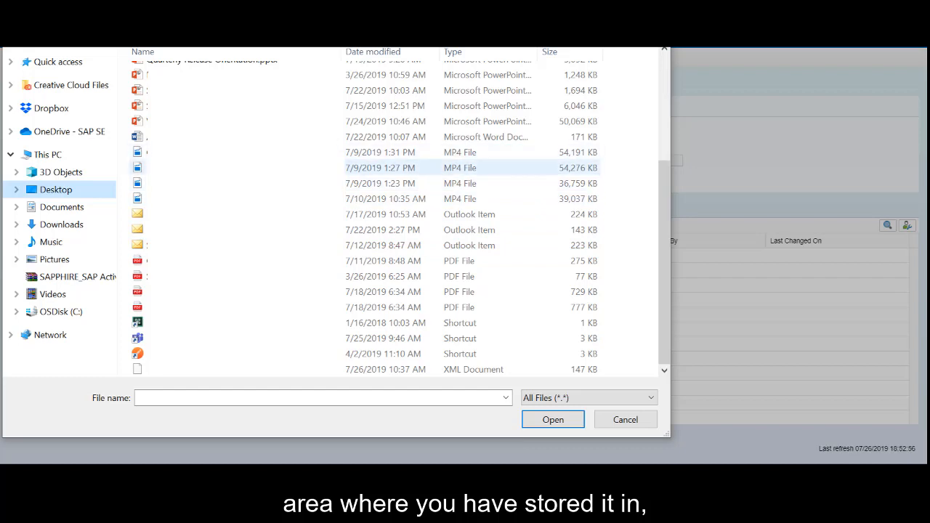
scroll(392, 167, up, 3)
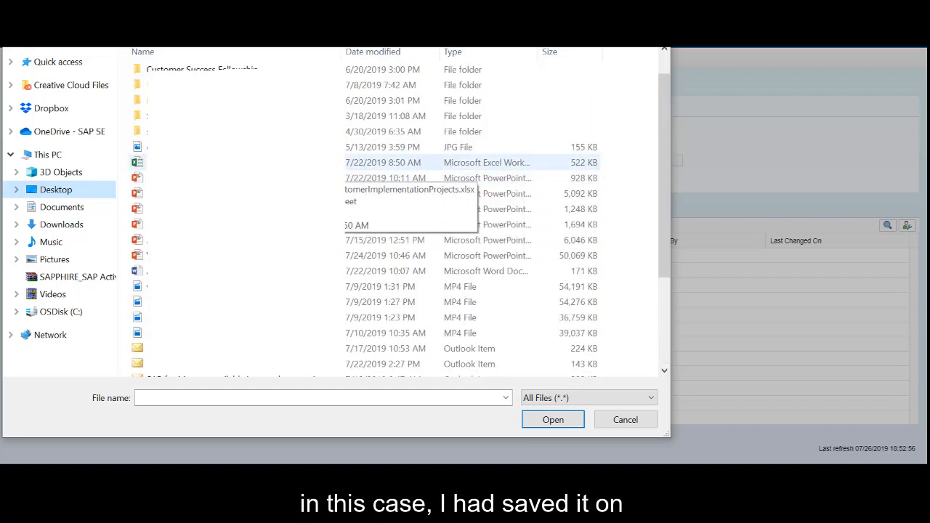
scroll(247, 168, down, 2)
scroll(247, 184, up, 1)
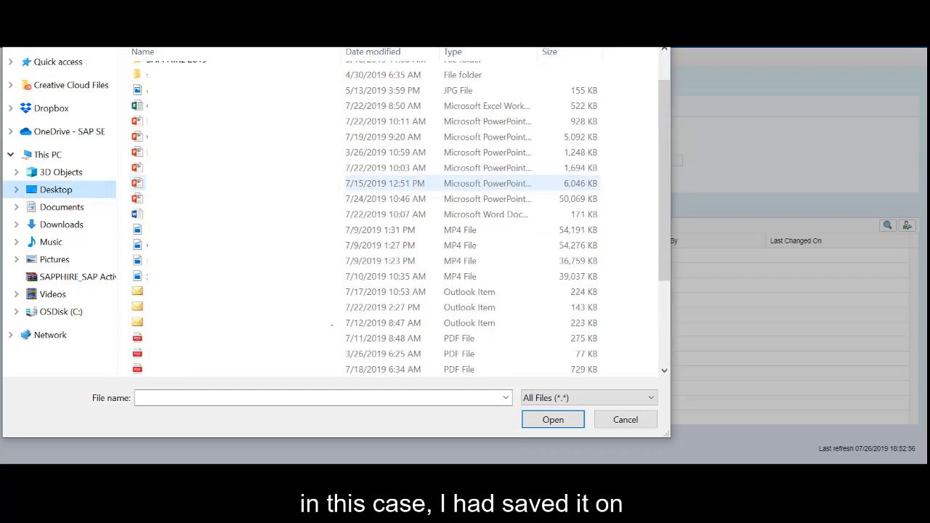
scroll(392, 183, down, 1)
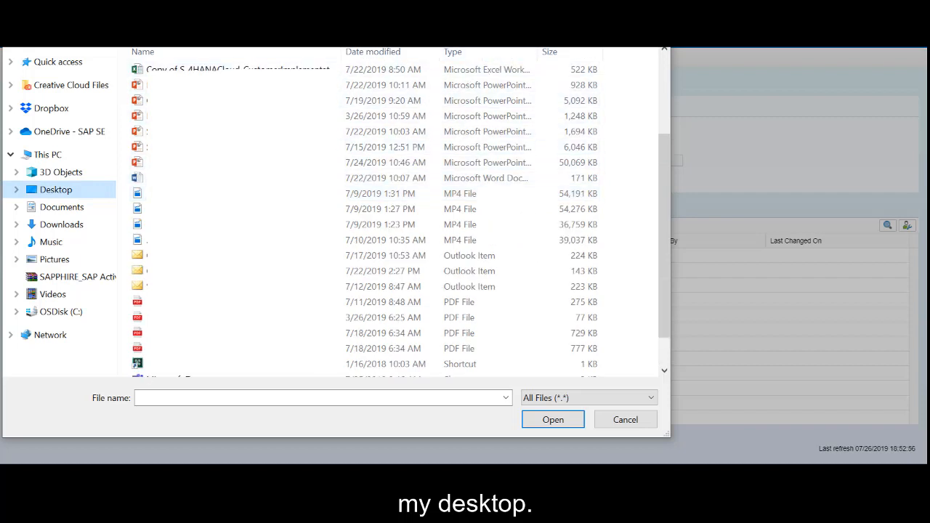
click(582, 10)
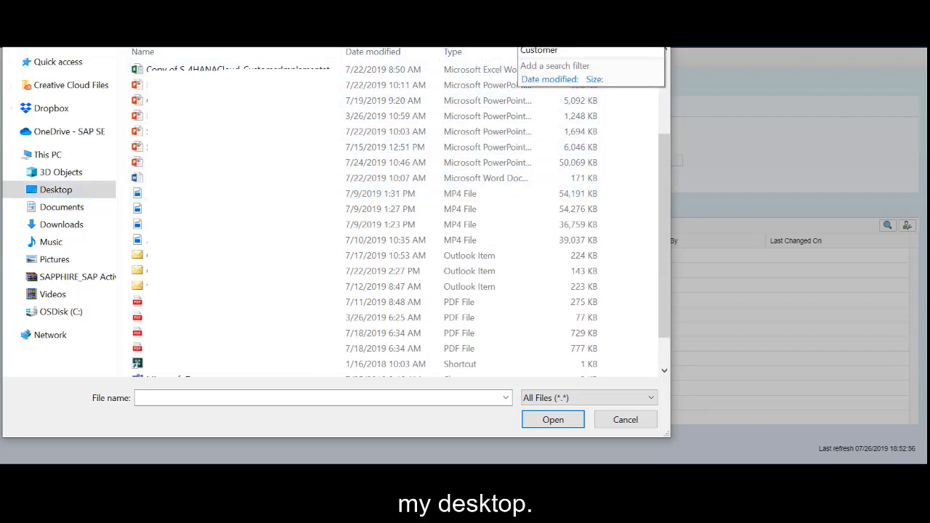
text(6)
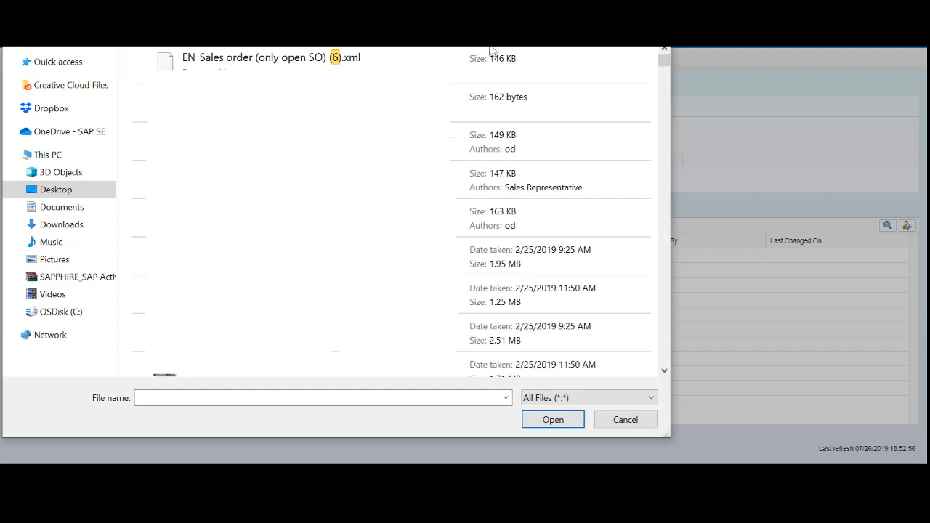
double_click(492, 53)
click(487, 210)
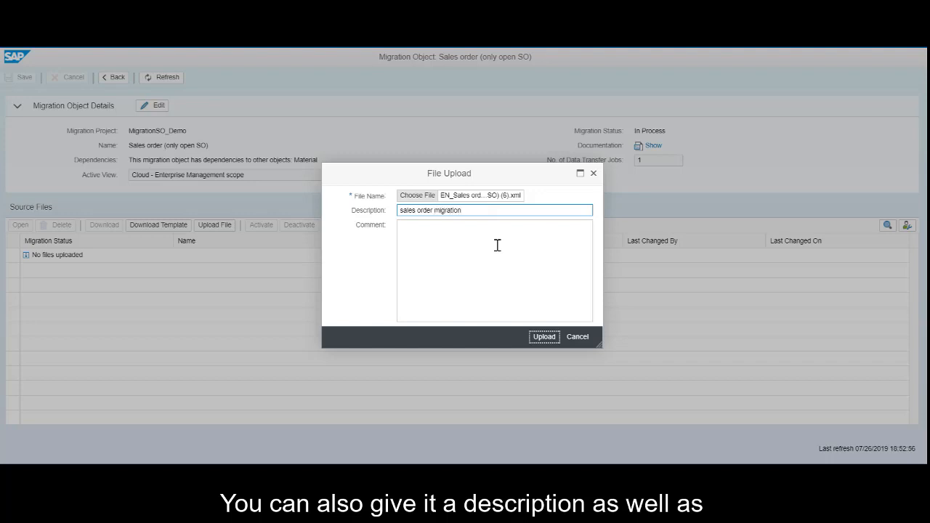
click(544, 339)
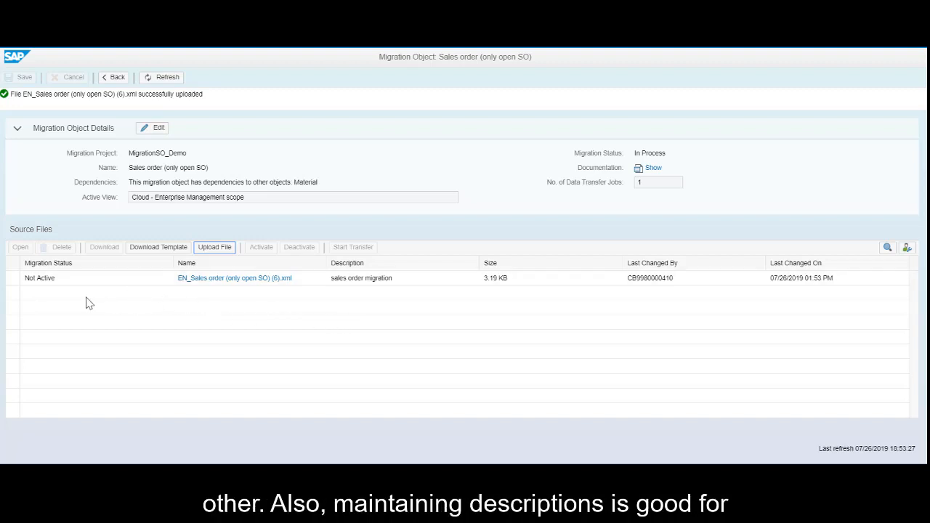
Activate the uploaded source file and start the transfer, running the data validation
click(12, 279)
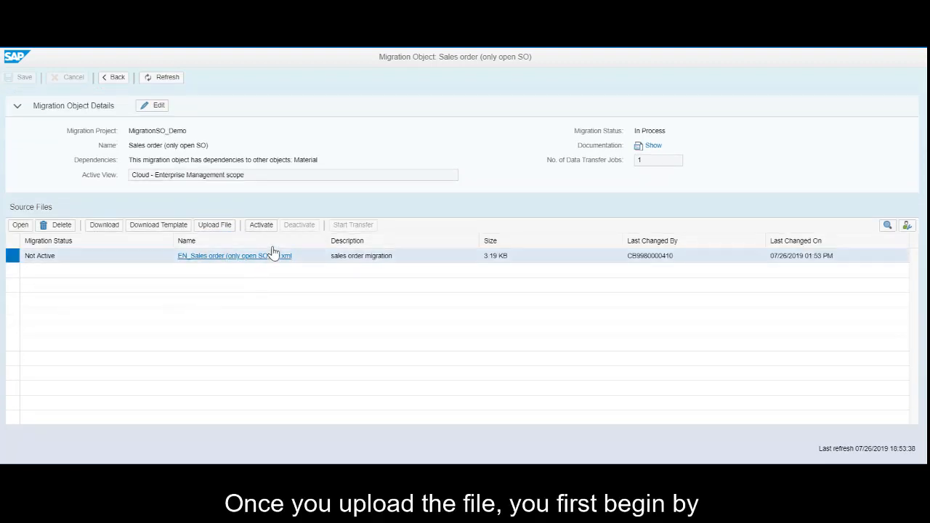
click(263, 227)
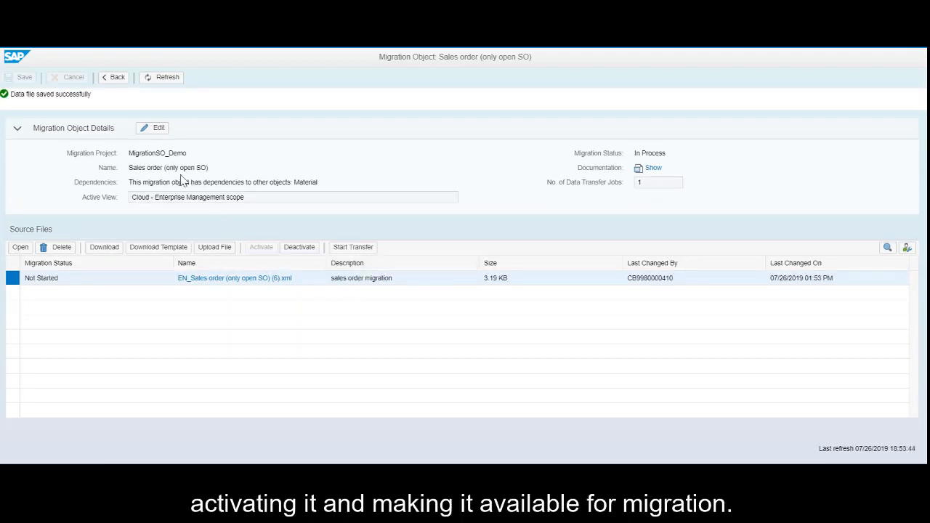
click(354, 247)
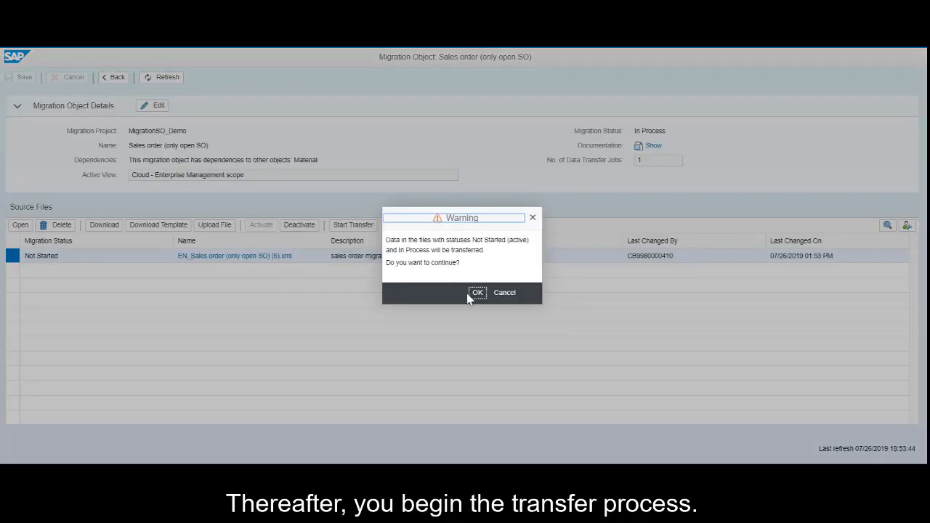
key(Return)
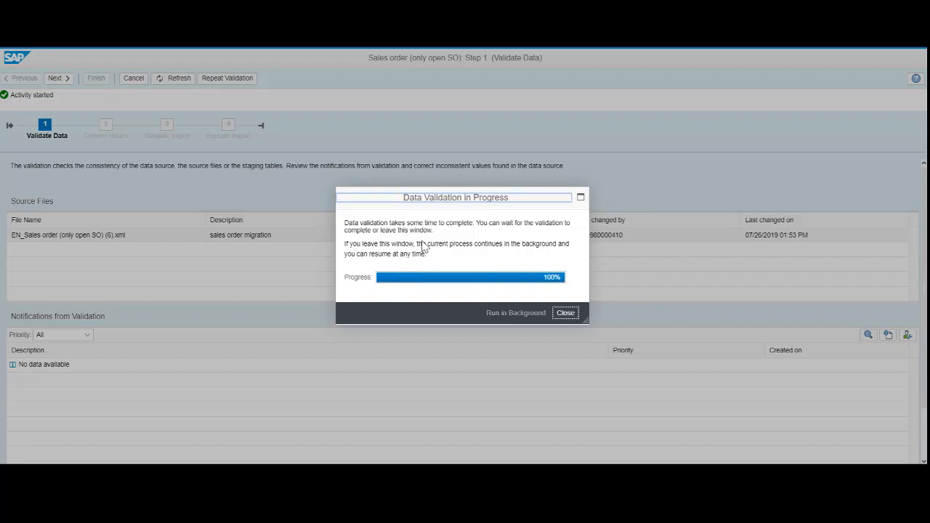
click(554, 314)
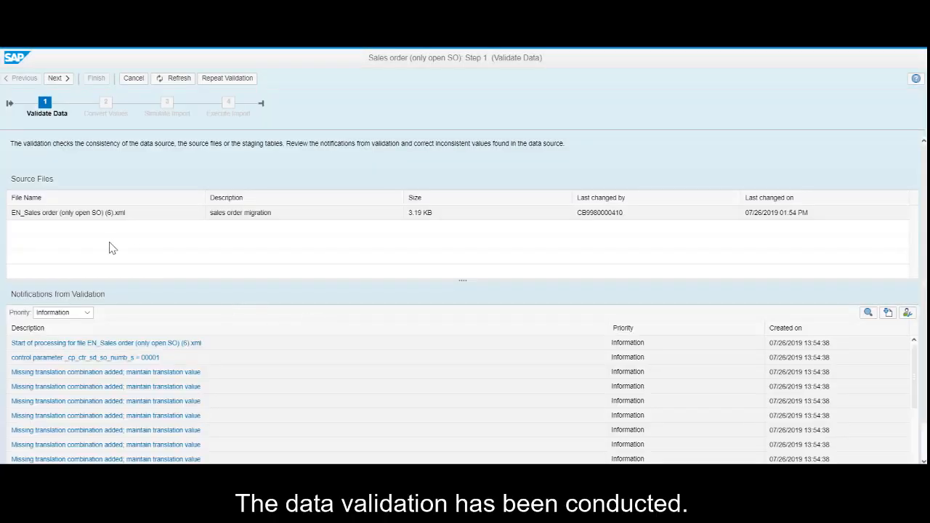
Review the validation notifications by priority and check the sales organization value in the source template
scroll(141, 299, down, 3)
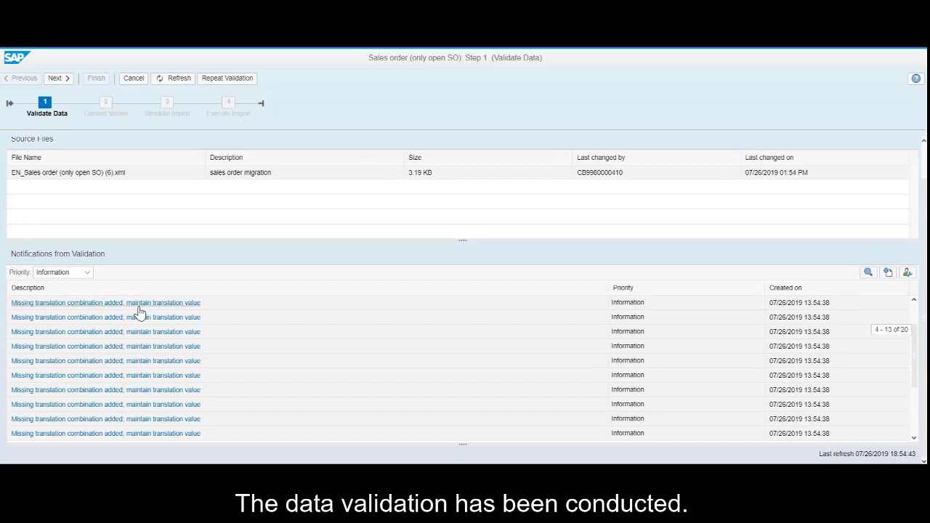
click(87, 274)
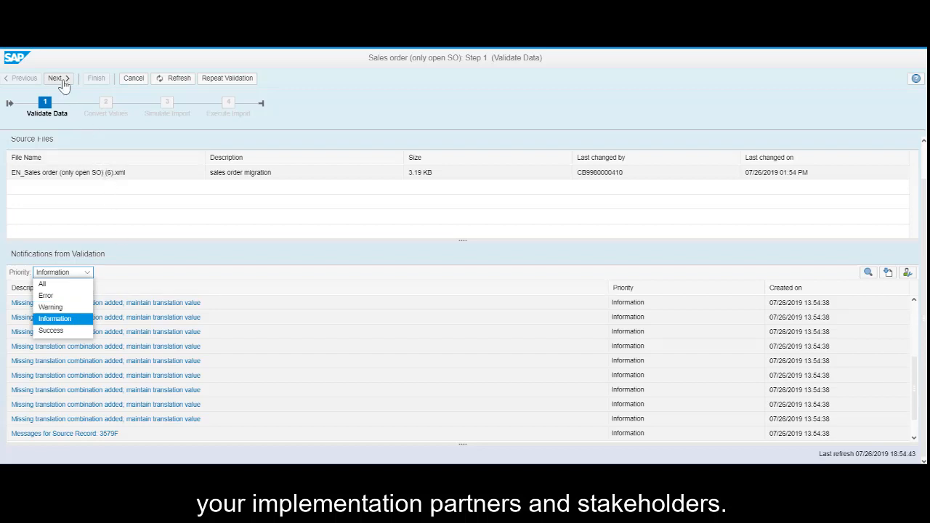
click(161, 230)
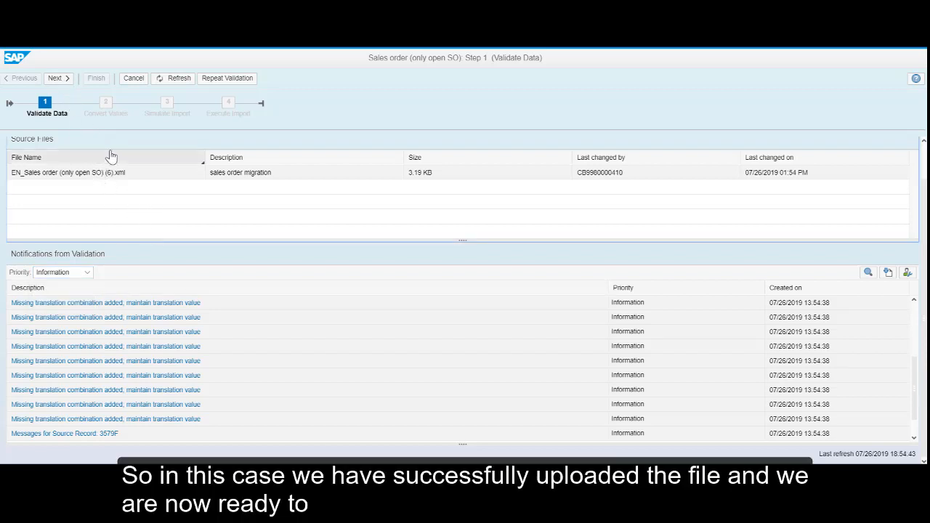
click(60, 80)
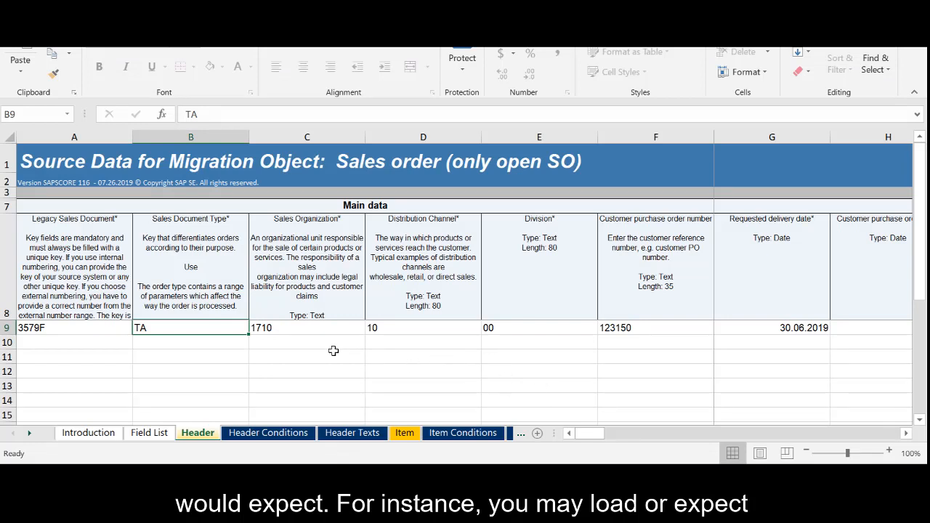
click(317, 333)
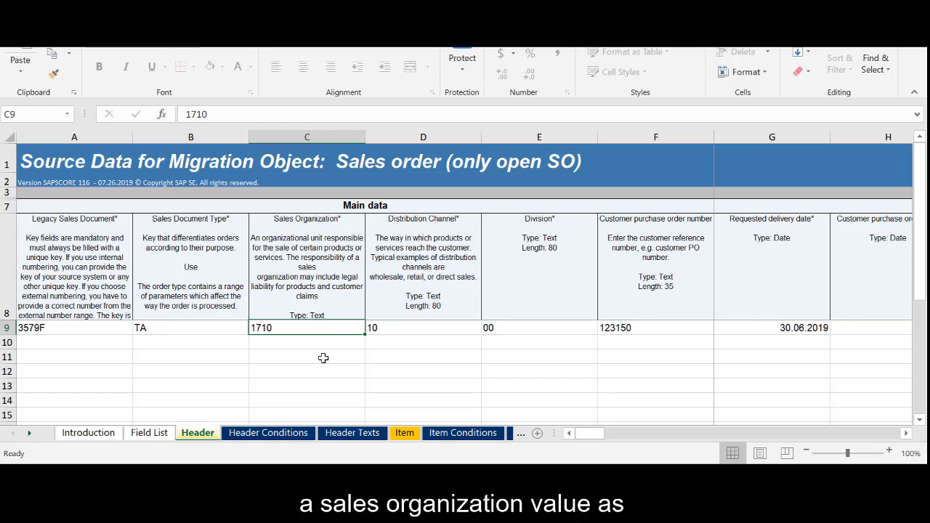
Try entering hello as the sales organization in the template's header row, then restore it to 1710
text(hello)
key(Return)
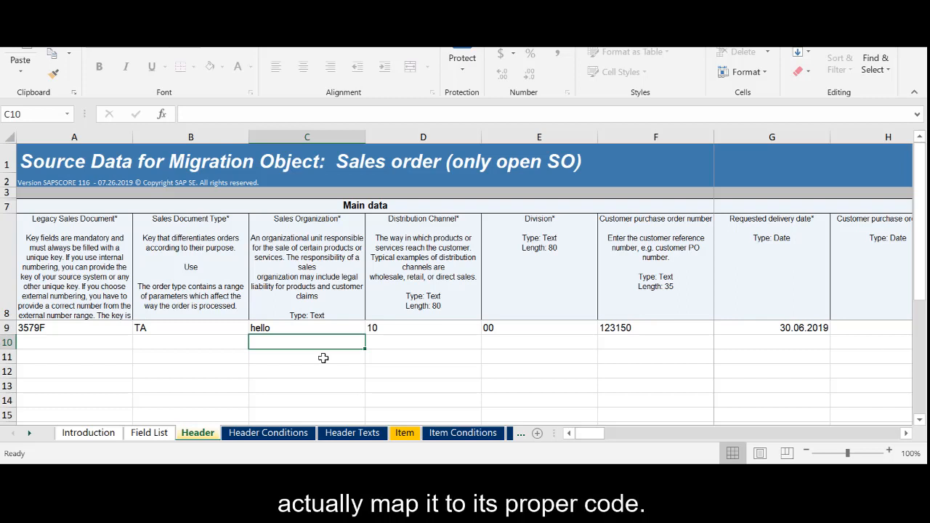
key(Up)
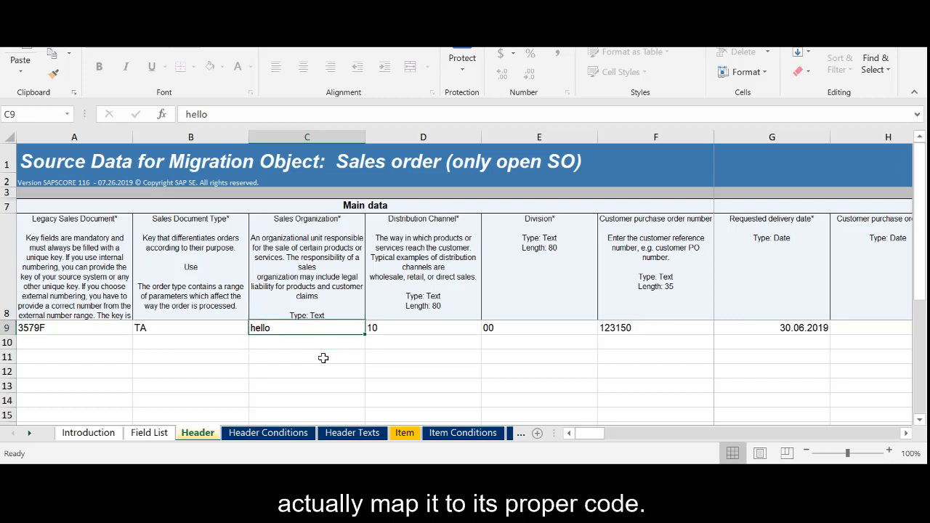
text(1710)
key(ctrl+Return)
key(Down)
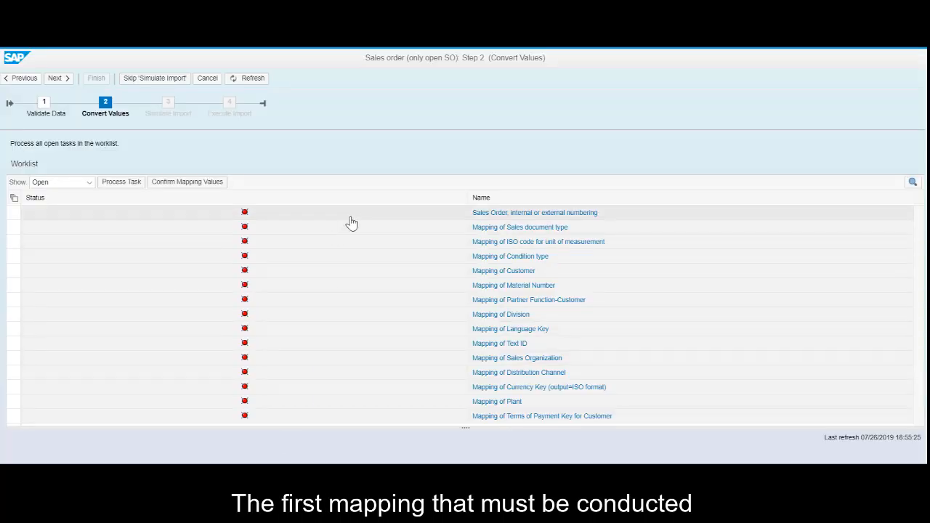
Process the sales order numbering task, map it to internal numbering and save
click(351, 223)
click(121, 182)
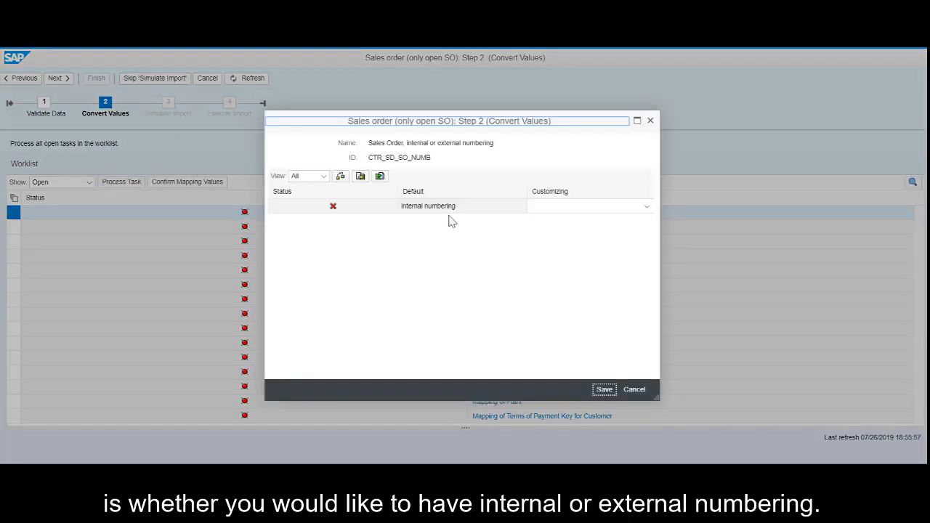
click(644, 209)
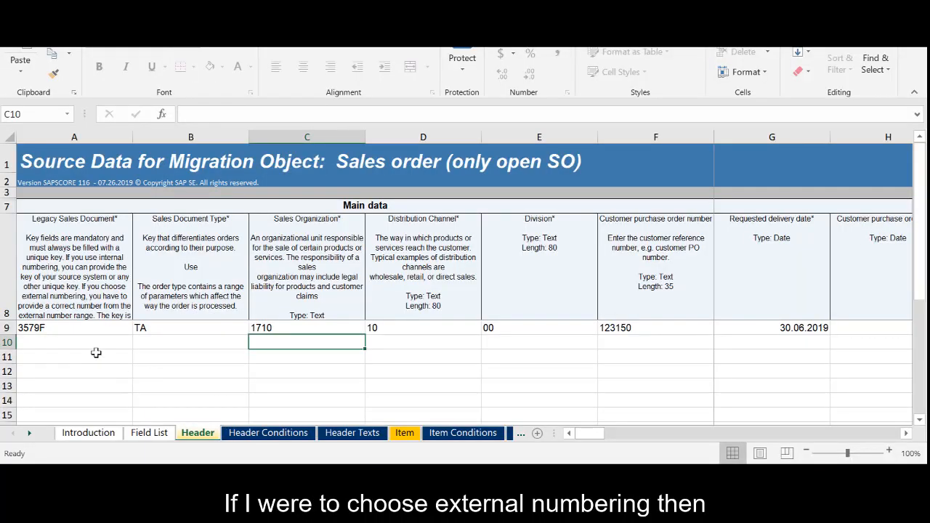
click(57, 328)
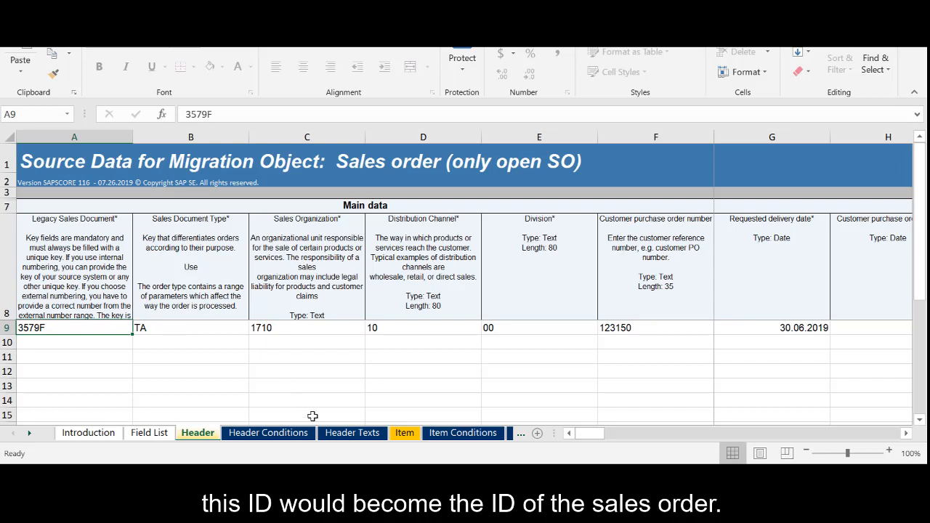
click(356, 477)
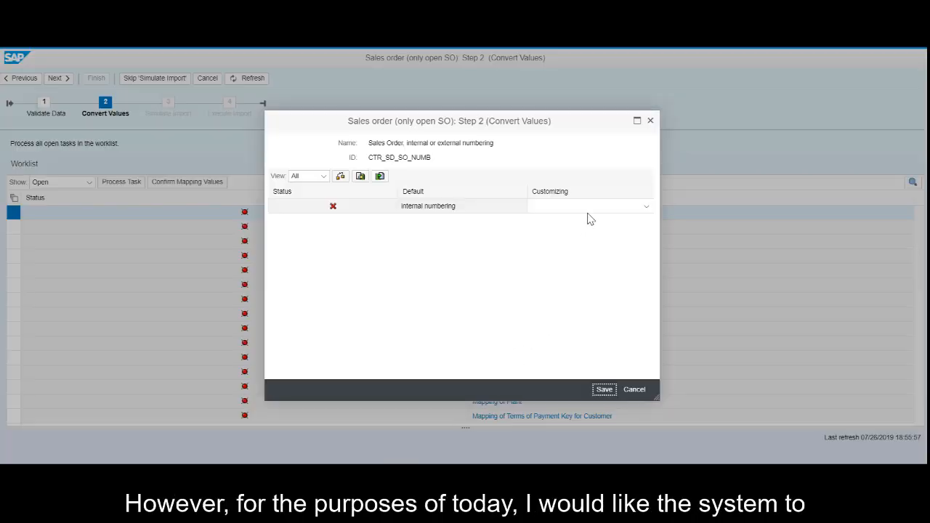
click(646, 206)
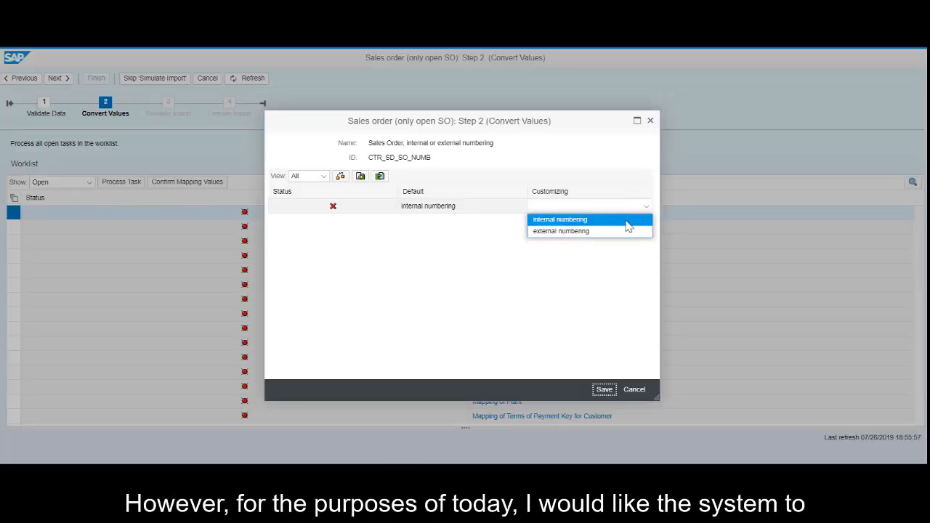
click(626, 219)
click(607, 391)
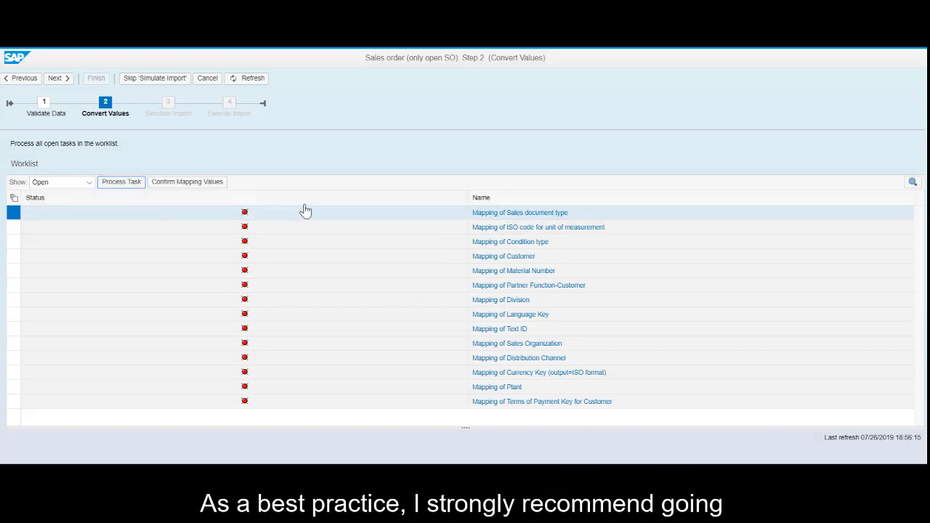
Open the sales document type mapping, confirm the TA to TA value and save
double_click(353, 224)
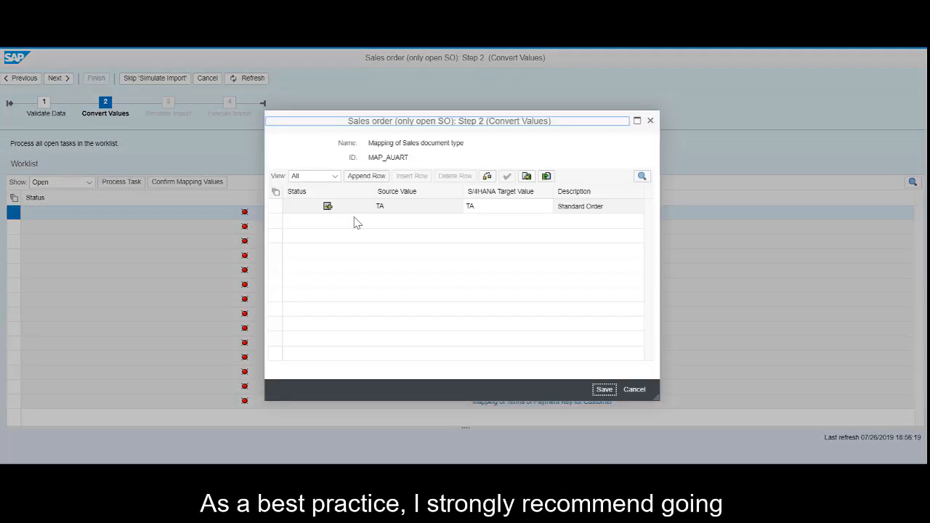
click(278, 210)
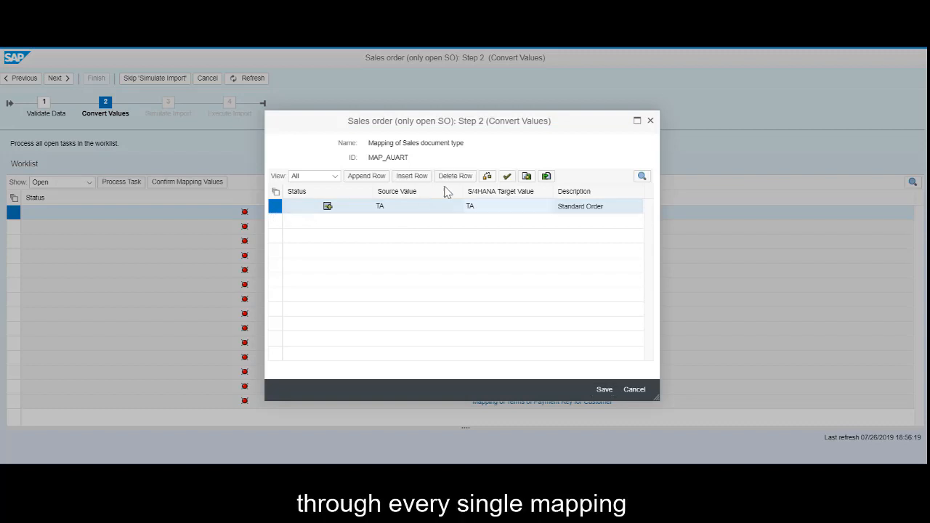
click(507, 177)
click(603, 390)
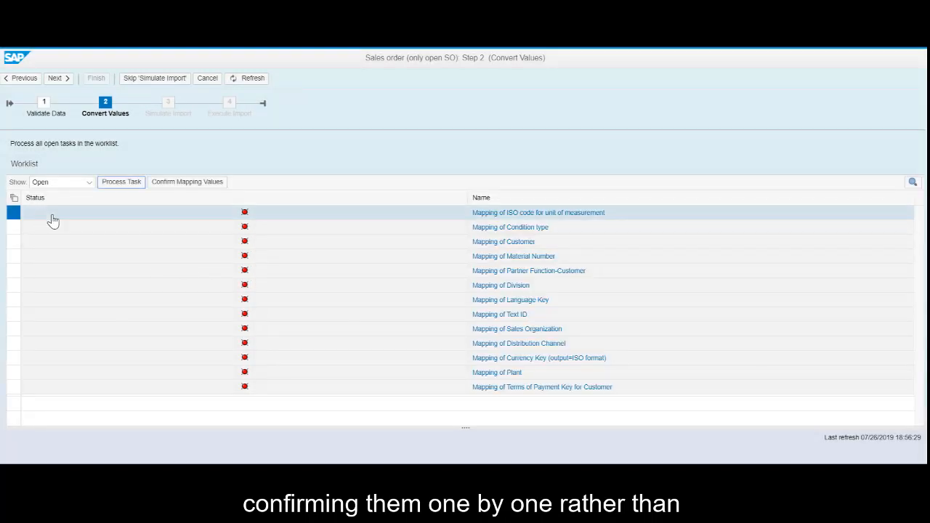
Confirm and save the ISO unit of measurement mapping PCE and the condition type mapping PMP0
click(14, 198)
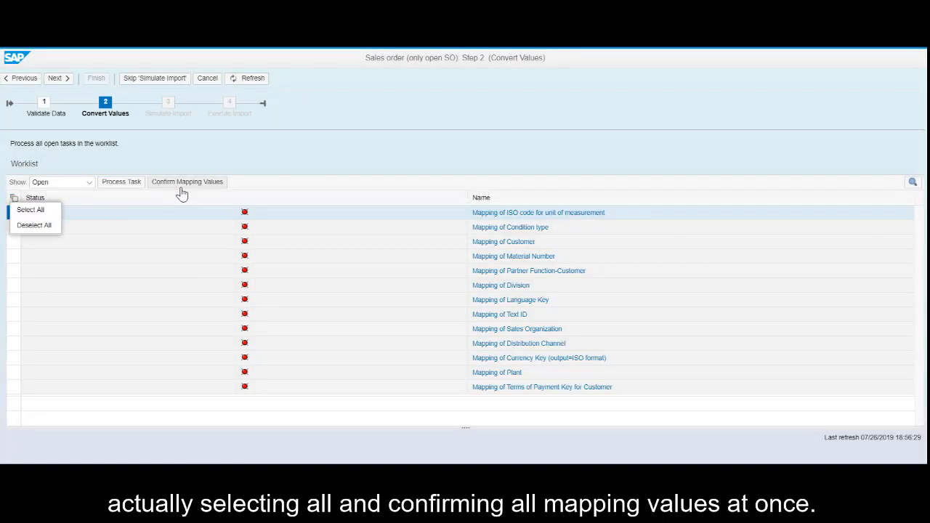
click(191, 217)
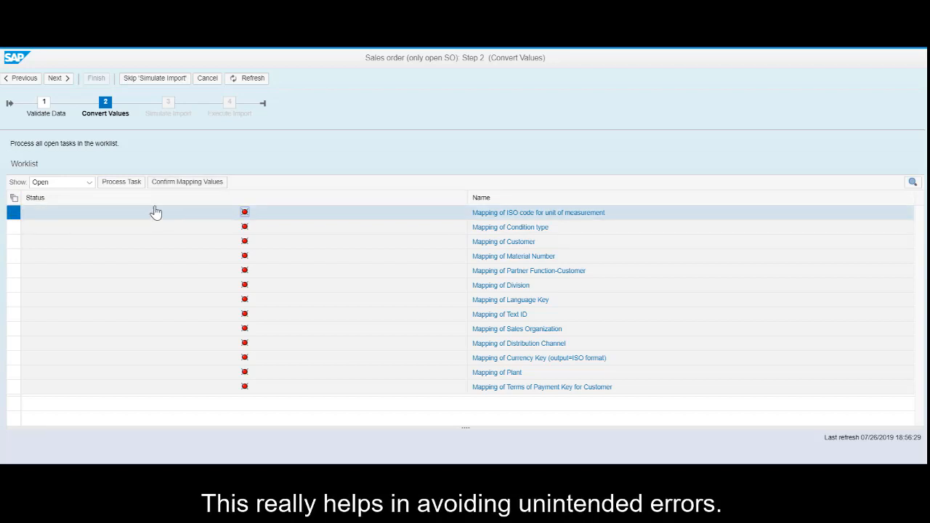
click(123, 187)
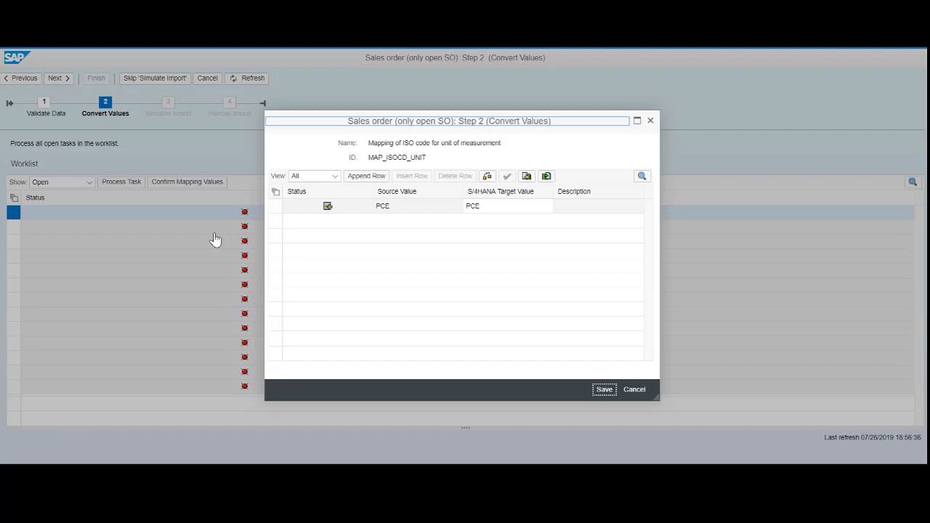
click(275, 207)
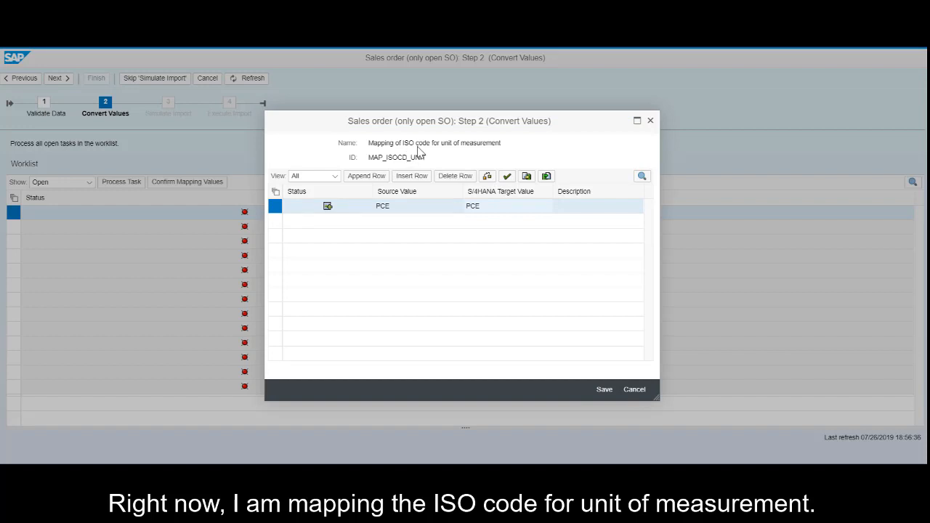
click(507, 179)
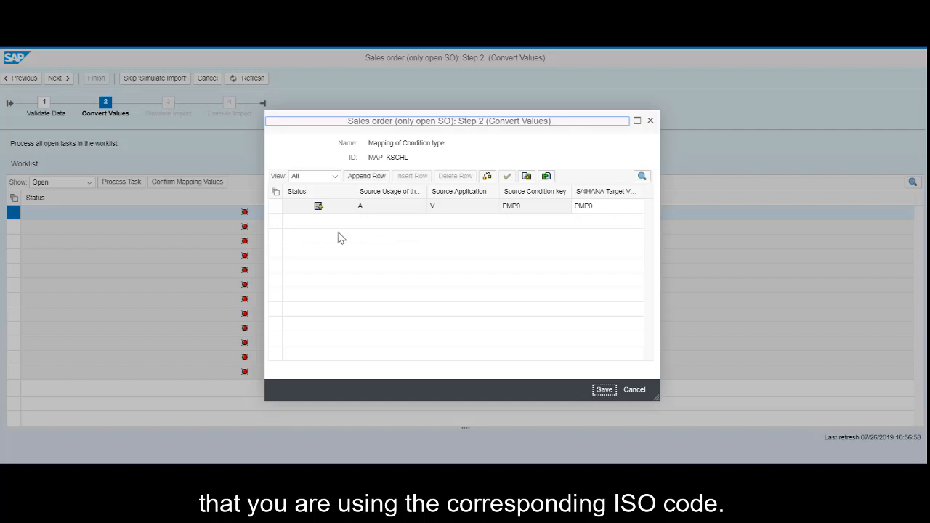
click(276, 207)
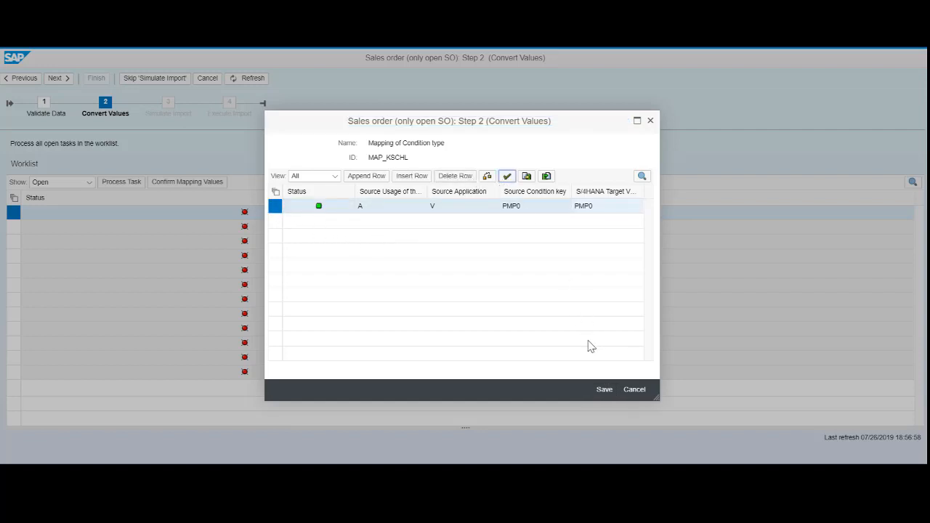
click(599, 390)
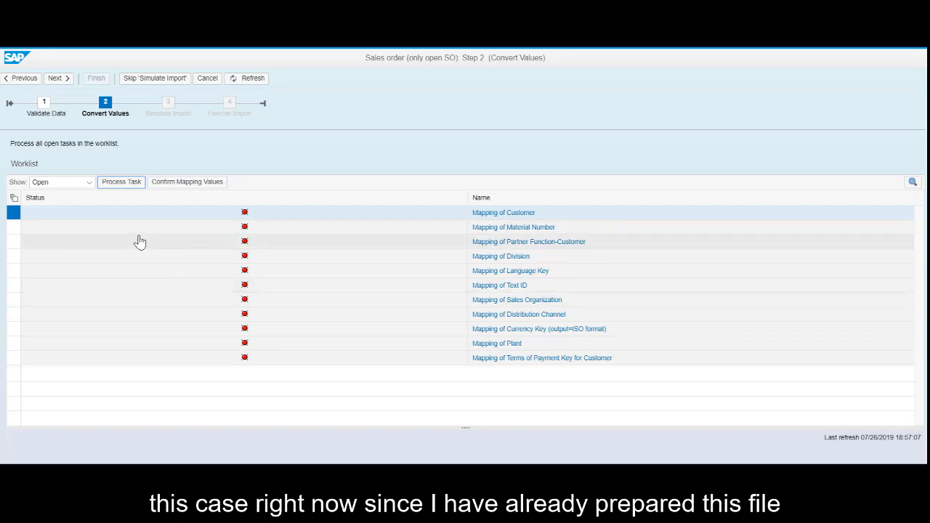
Select all remaining mapping tasks and confirm their mapping values at once
click(13, 197)
click(27, 210)
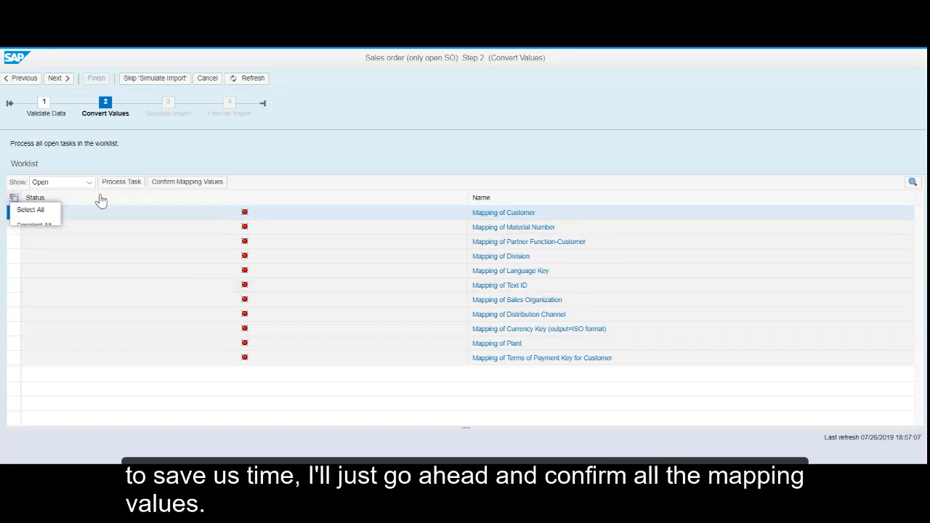
click(169, 184)
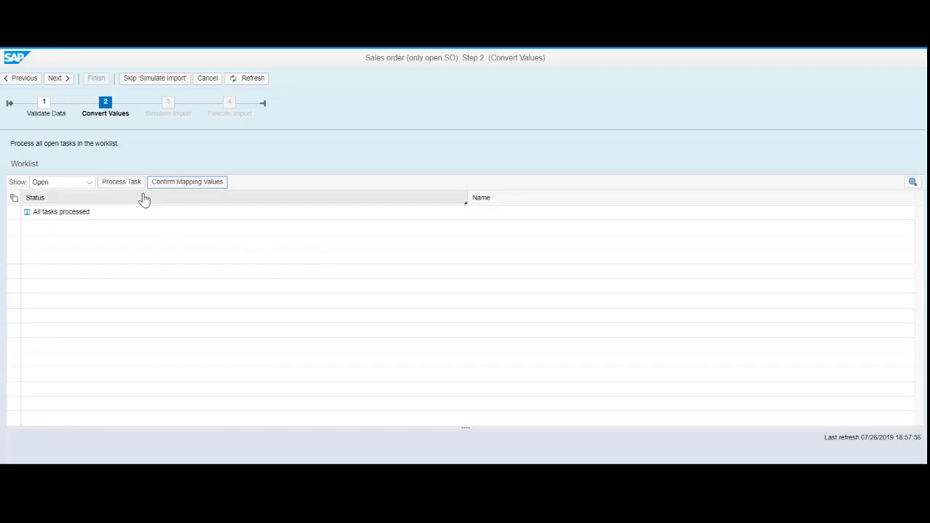
Proceed to Simulate Import and review the simulation notifications filtered by Error and Success priority
click(64, 80)
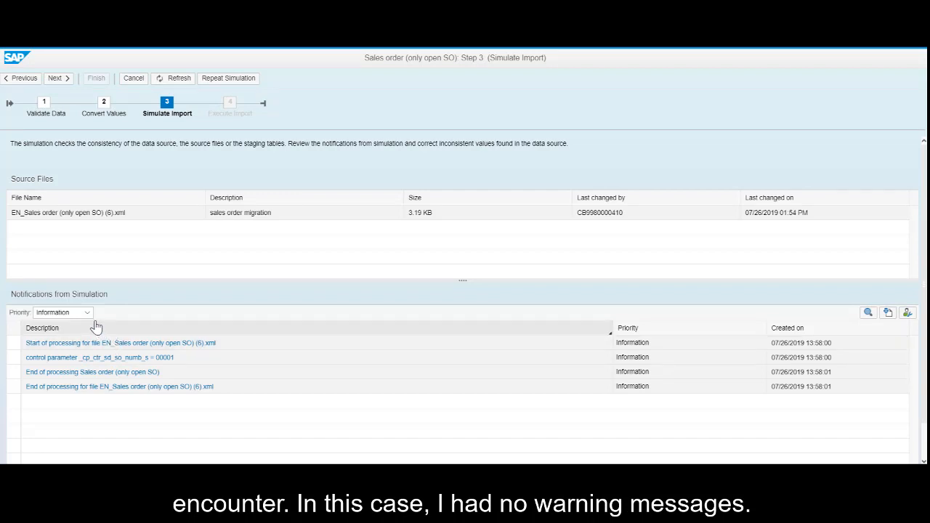
click(87, 317)
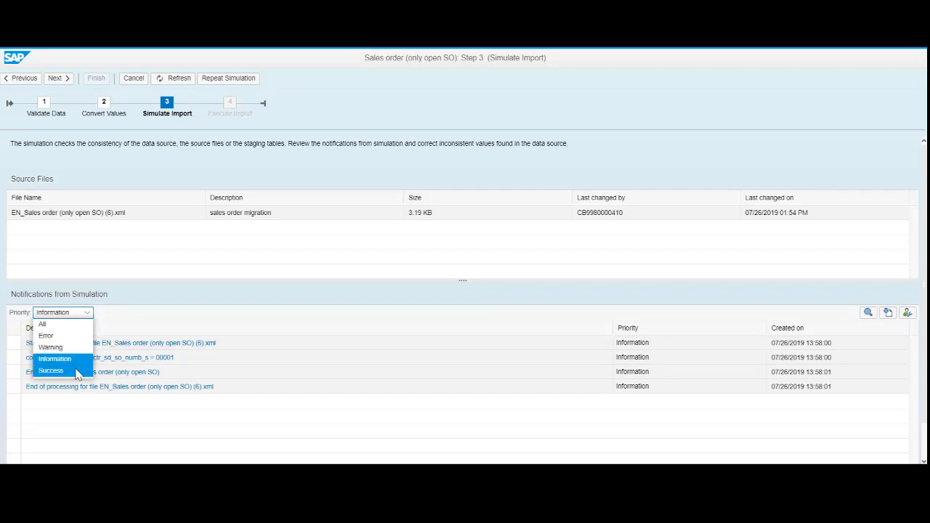
click(49, 336)
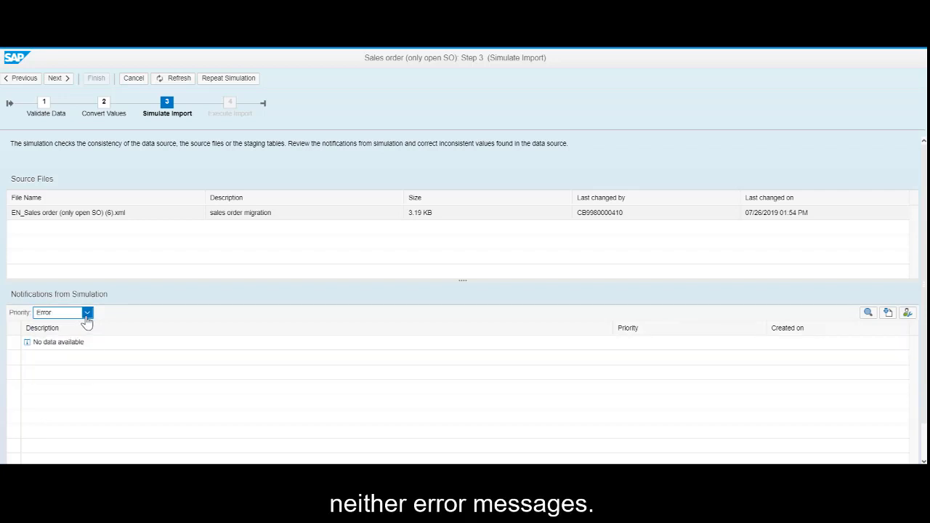
click(86, 317)
click(83, 370)
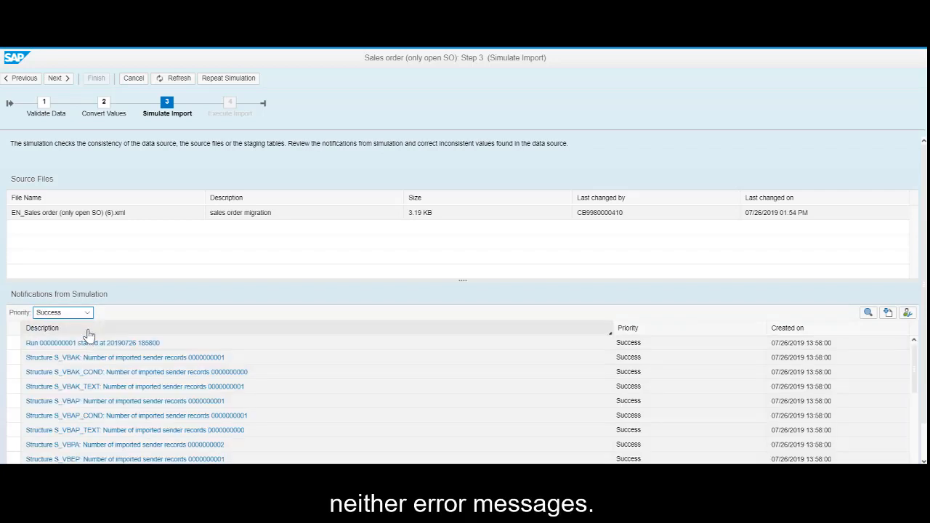
scroll(180, 363, down, 5)
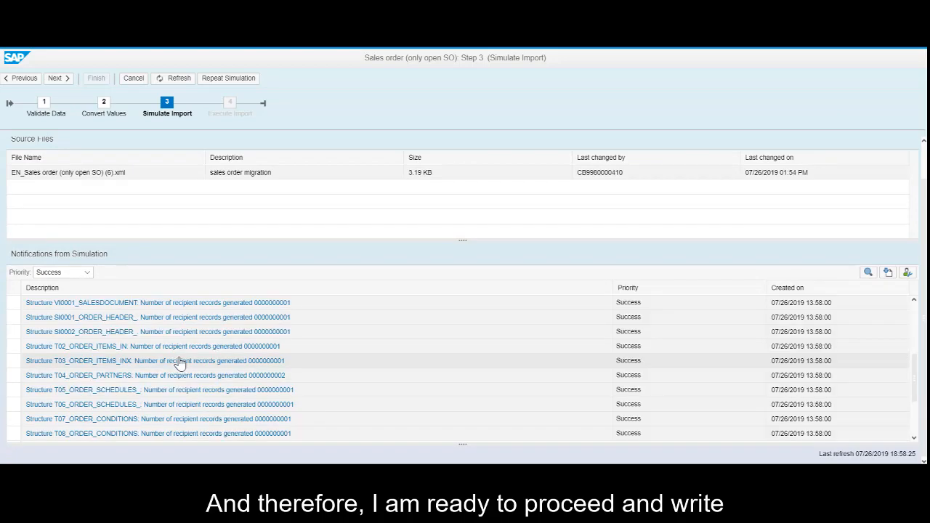
scroll(179, 364, down, 3)
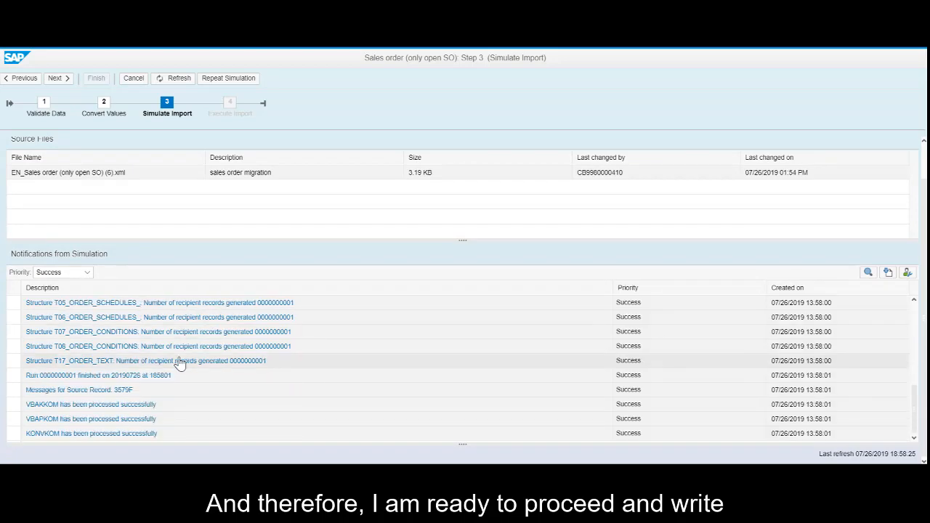
scroll(179, 363, up, 10)
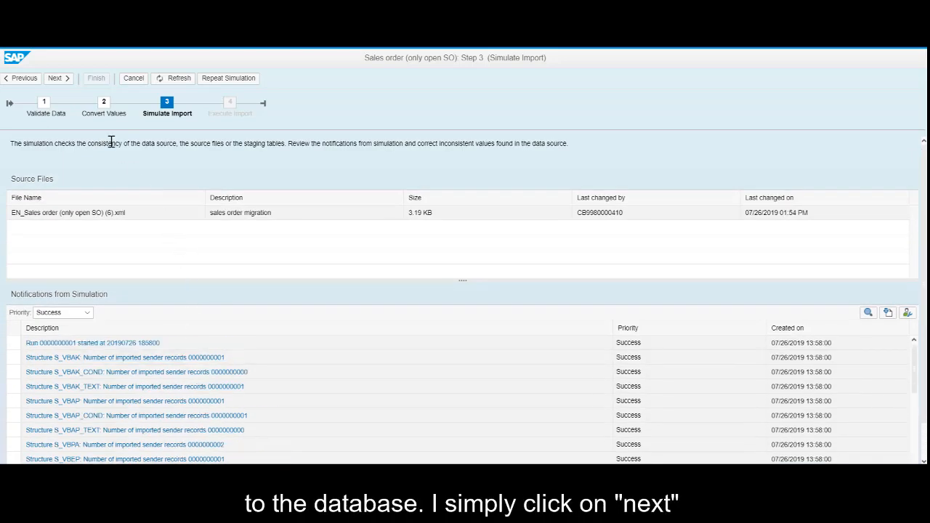
Proceed to Execute Import and review the transfer notifications filtered by Success priority
click(58, 78)
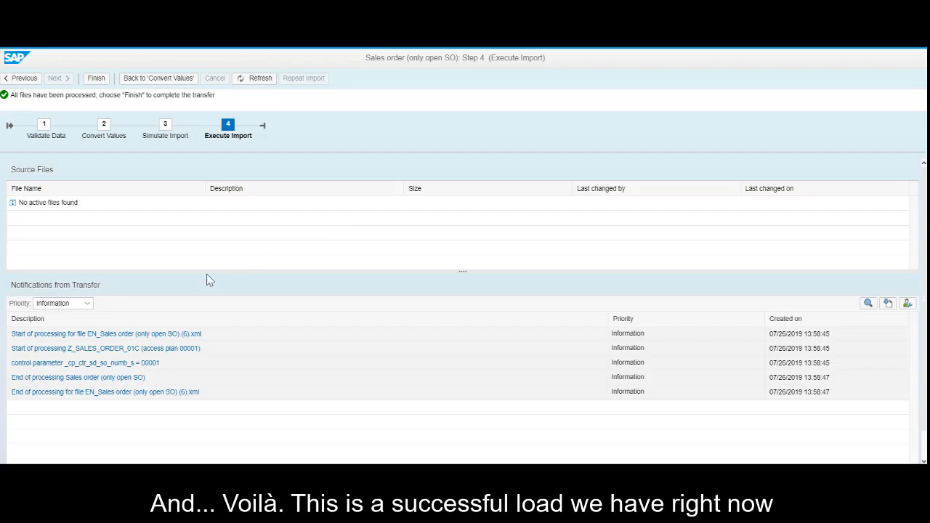
click(87, 306)
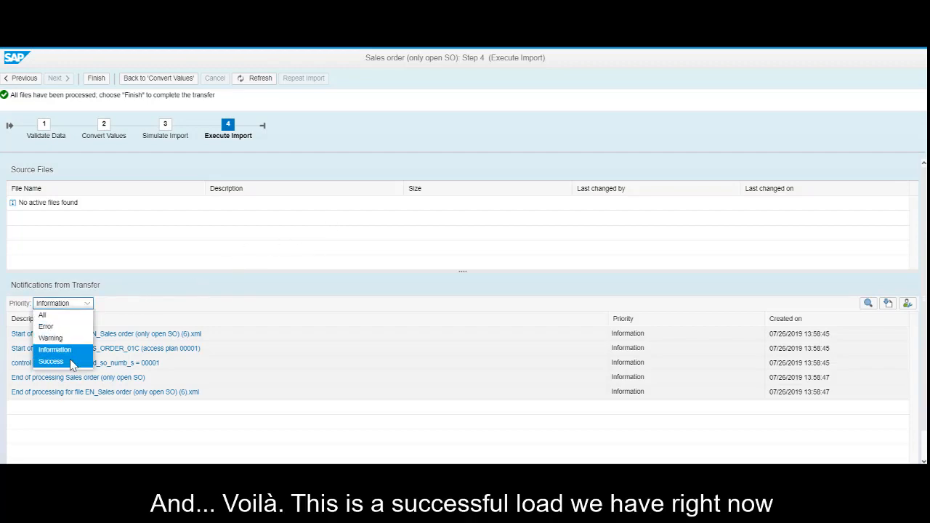
click(73, 364)
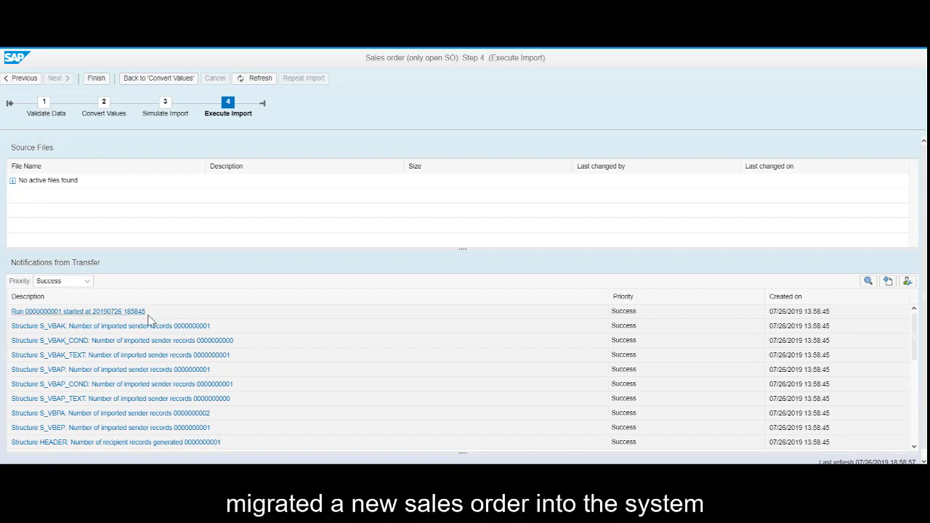
scroll(187, 324, down, 10)
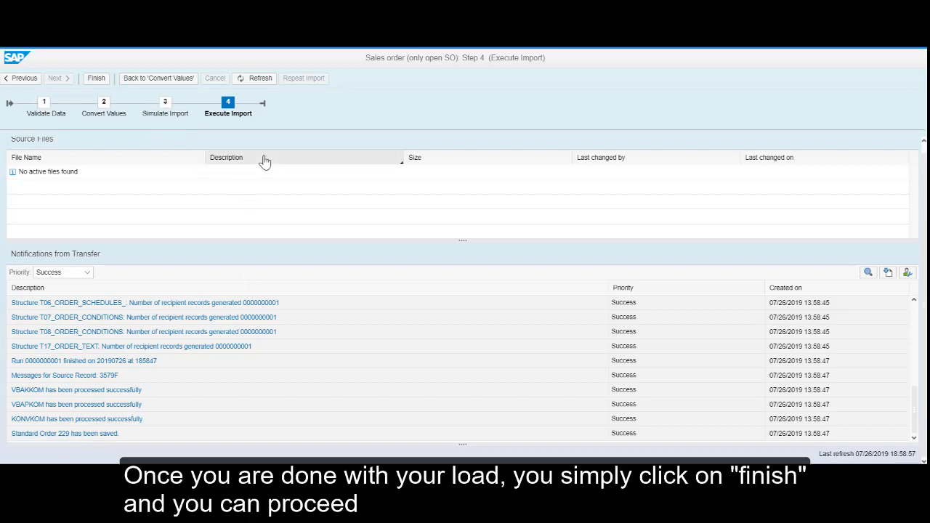
Finish the transfer and open the Data Migration Status app from the launchpad
click(97, 80)
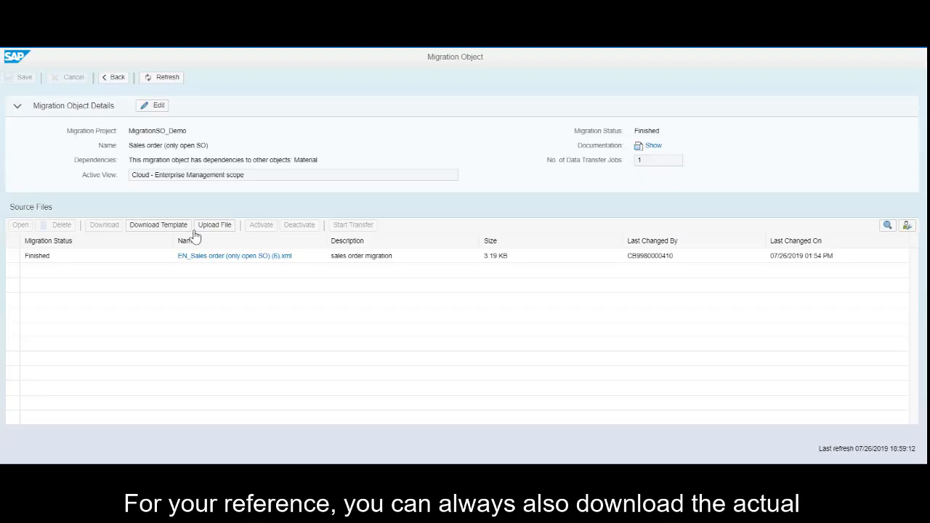
click(109, 258)
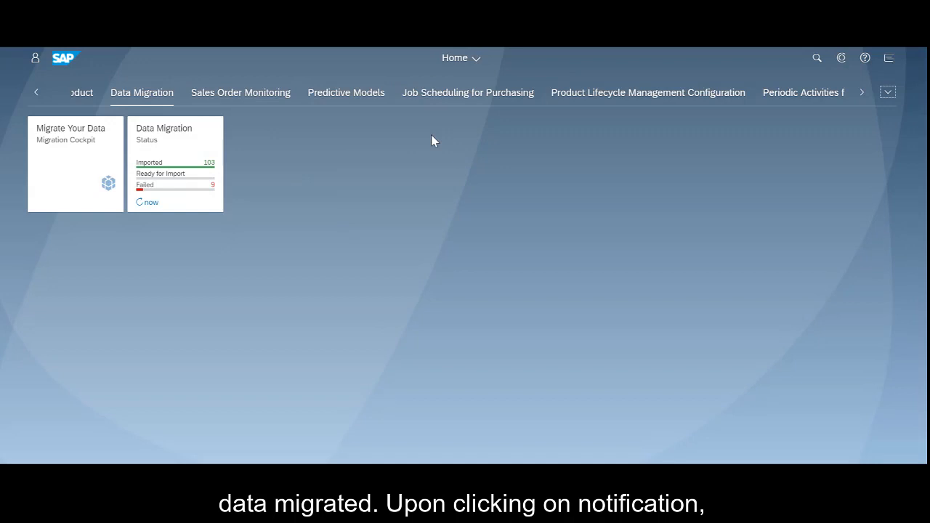
click(215, 138)
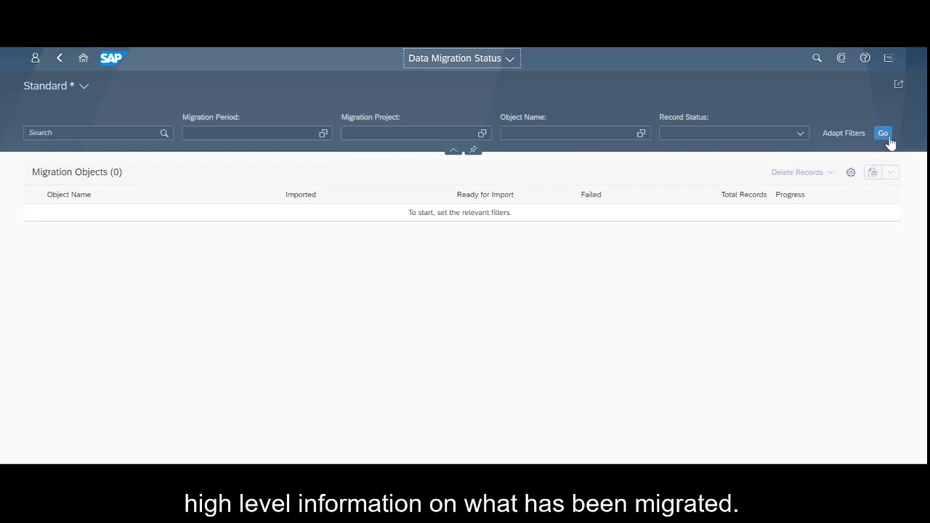
List all migration objects without filters and open the records of the Sales order (only open SO) object
click(885, 135)
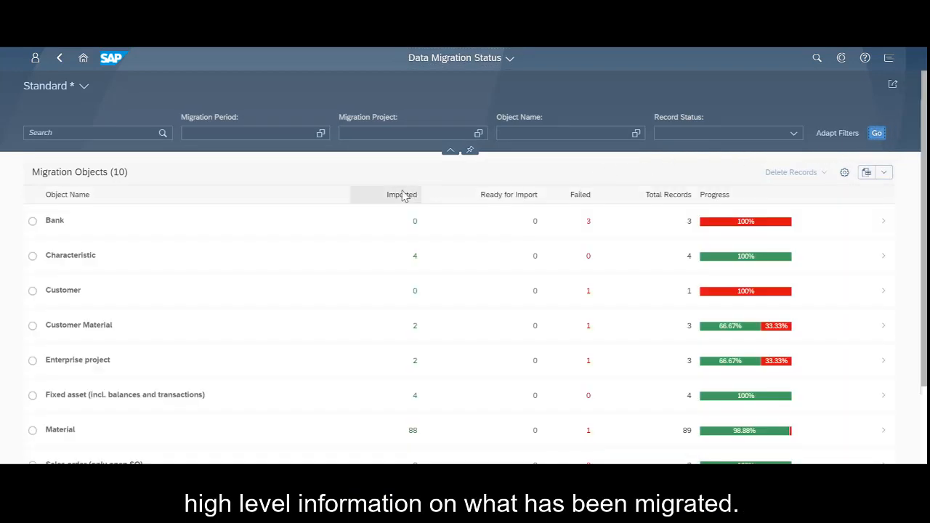
scroll(380, 201, down, 3)
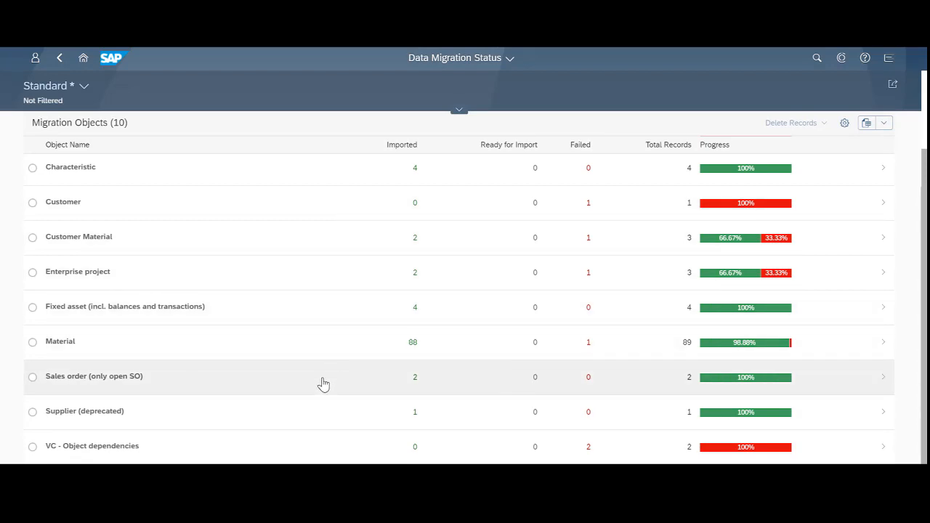
click(324, 384)
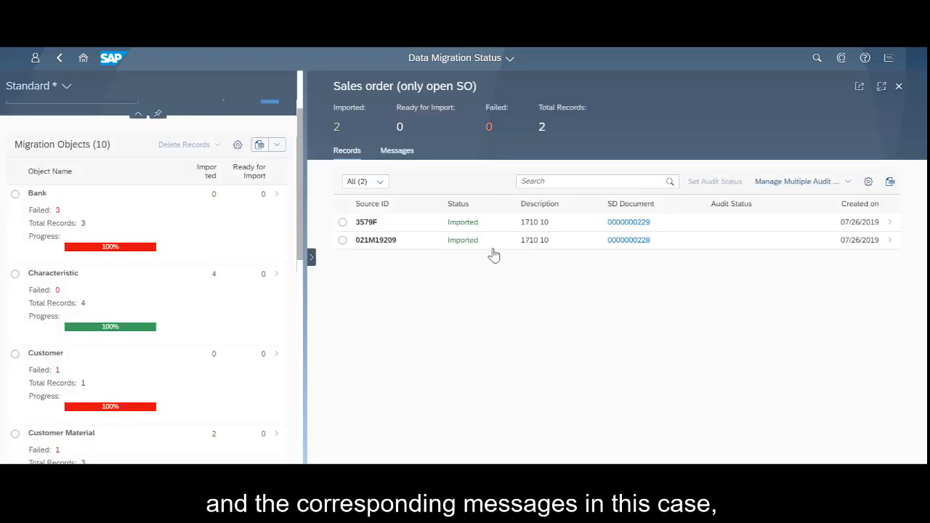
Open the details of sales order record 021M19209 in full width and view its general information and messages
click(736, 250)
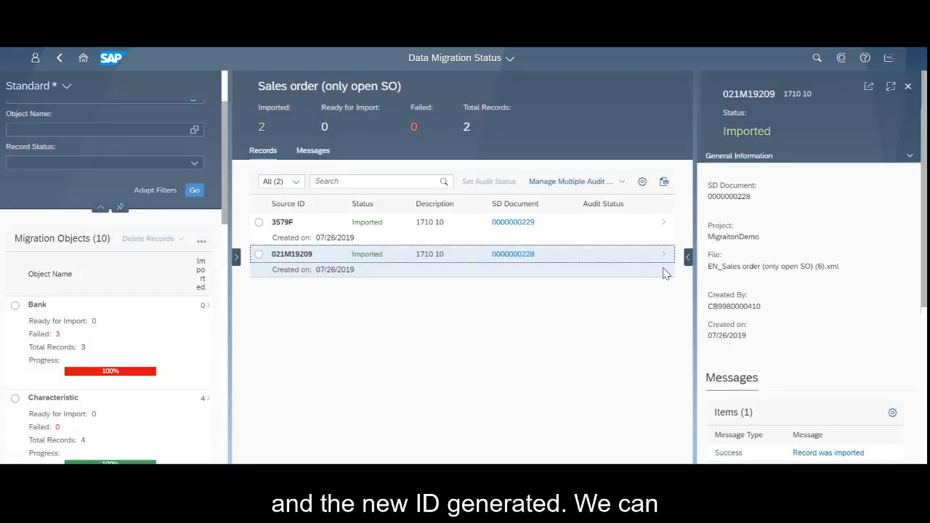
click(687, 256)
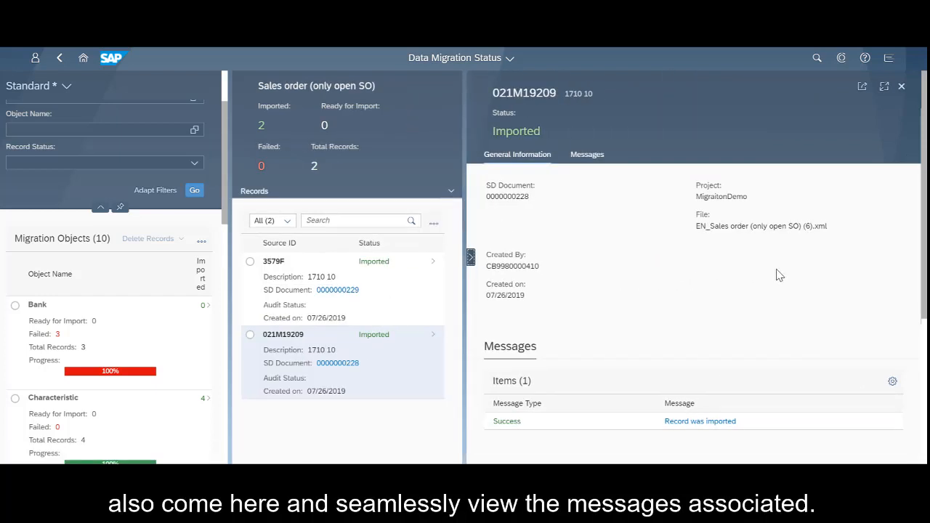
scroll(779, 275, down, 5)
scroll(698, 240, up, 3)
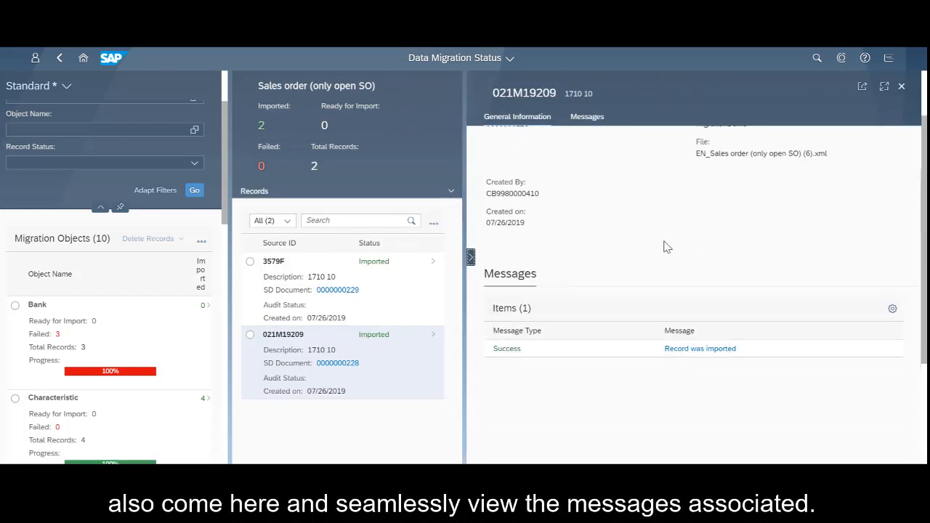
scroll(628, 262, up, 2)
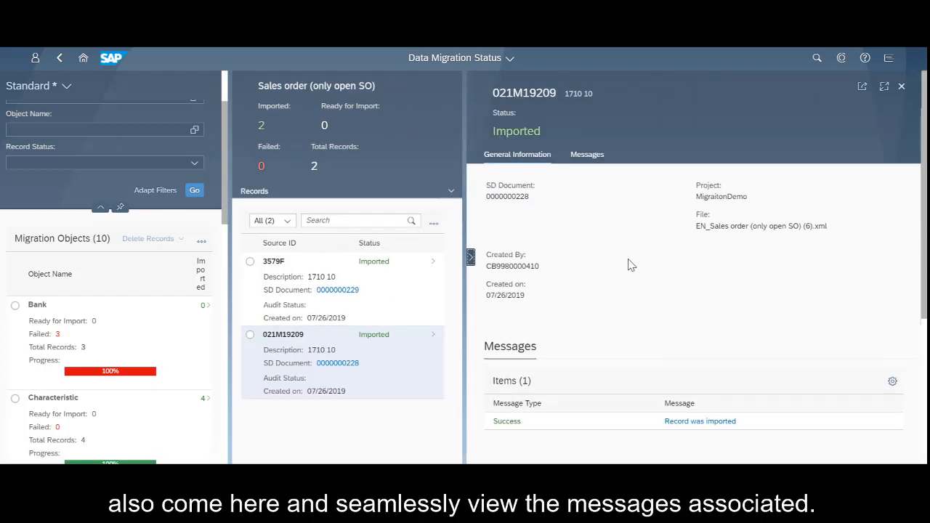
click(593, 165)
click(531, 126)
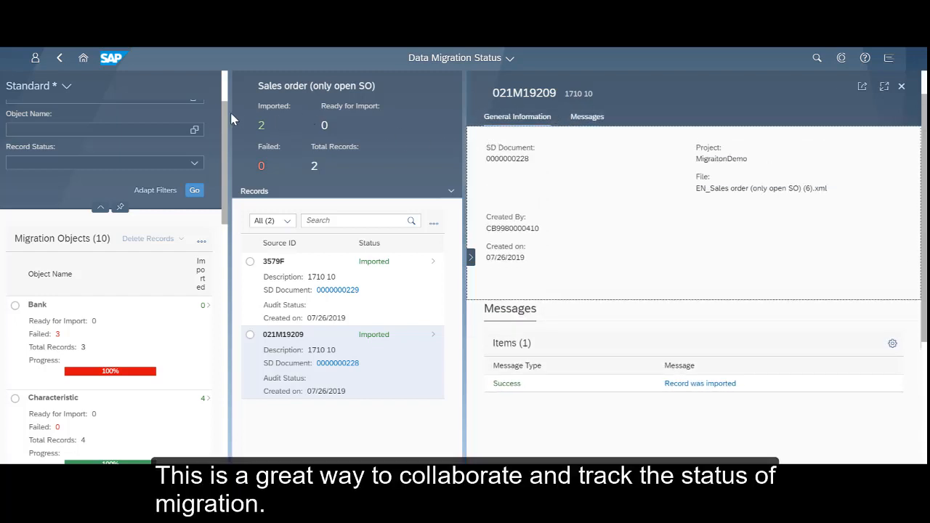
Return to the launchpad home, then switch to the PowerPoint presentation and start the slide show from slide 6
click(83, 58)
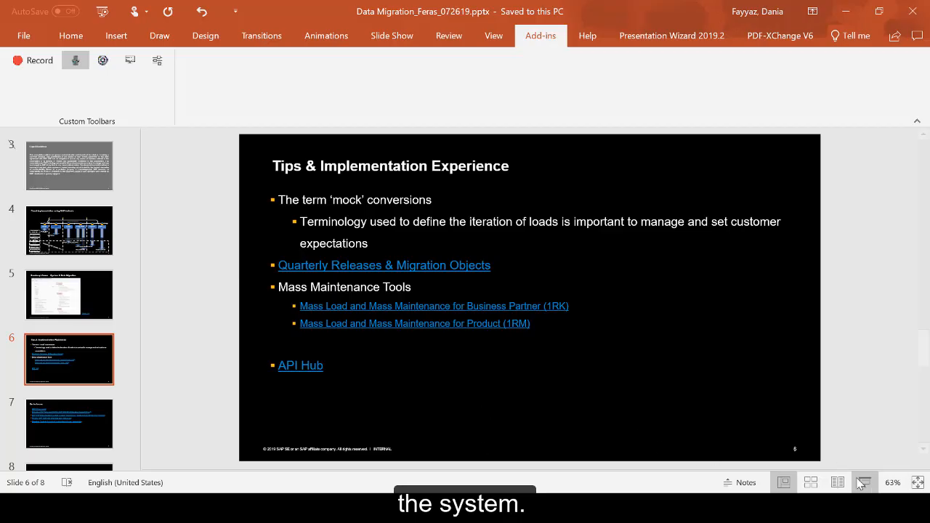
click(865, 483)
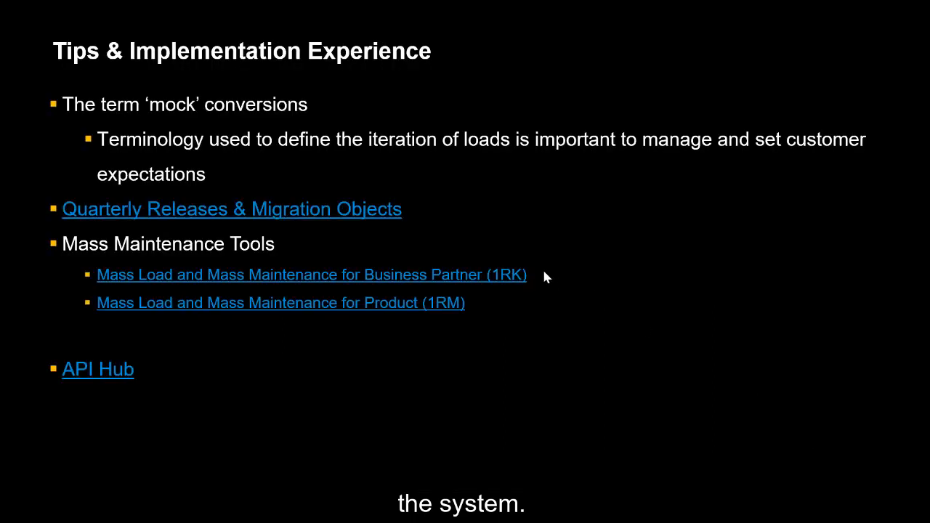